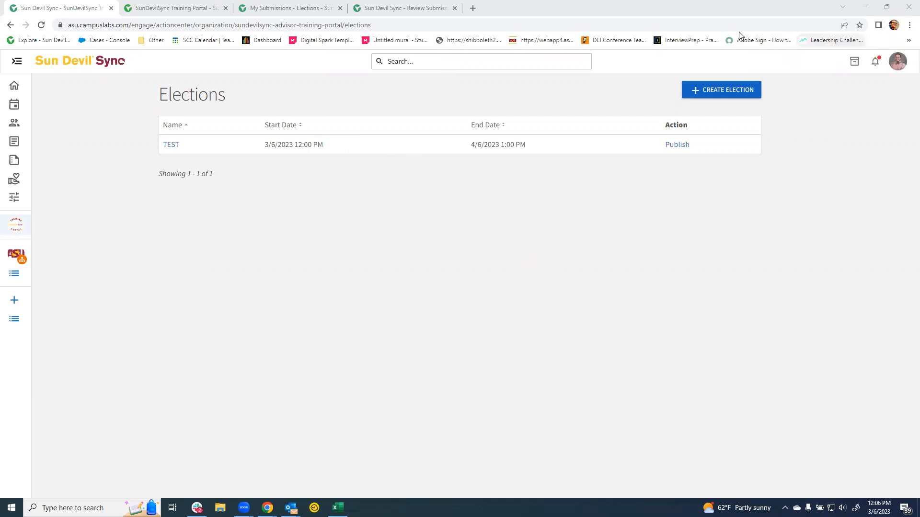
{"action": "left_click", "coordinate": [569, 233]}
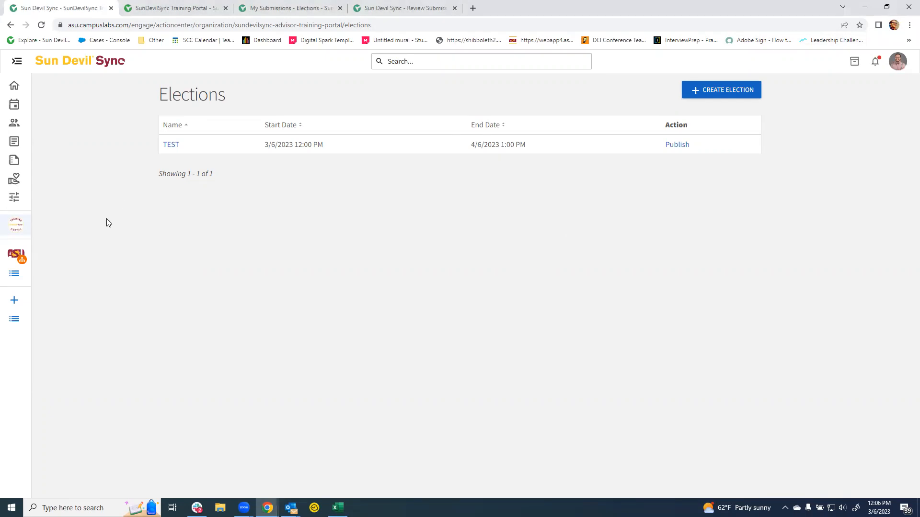
{"action": "left_click", "coordinate": [17, 60]}
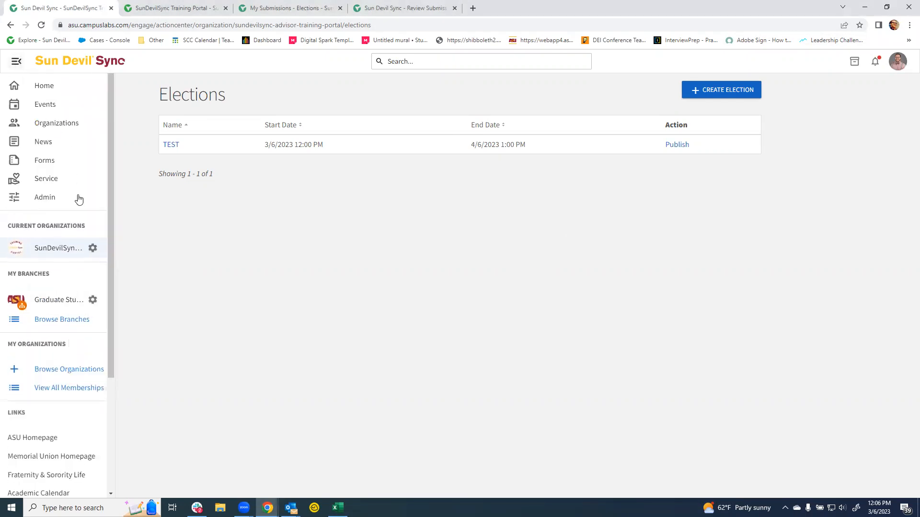
{"action": "left_click", "coordinate": [94, 249]}
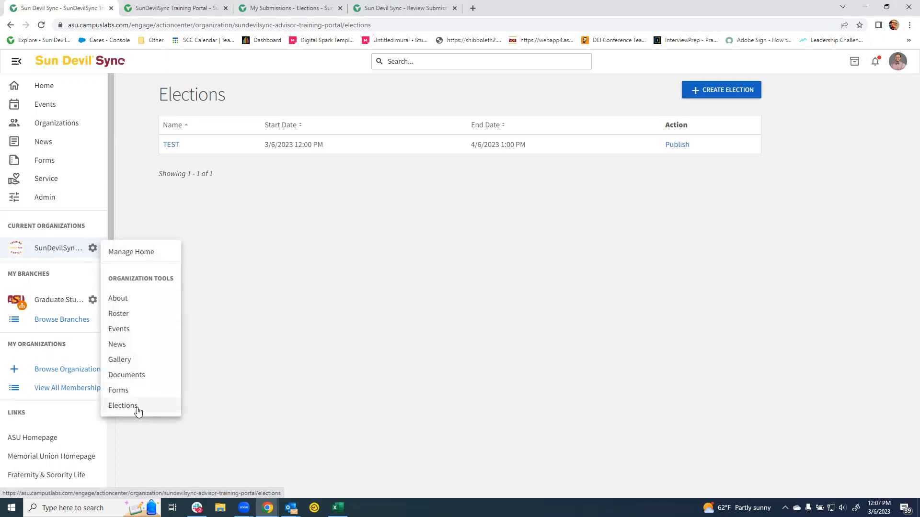
{"action": "left_click", "coordinate": [356, 285]}
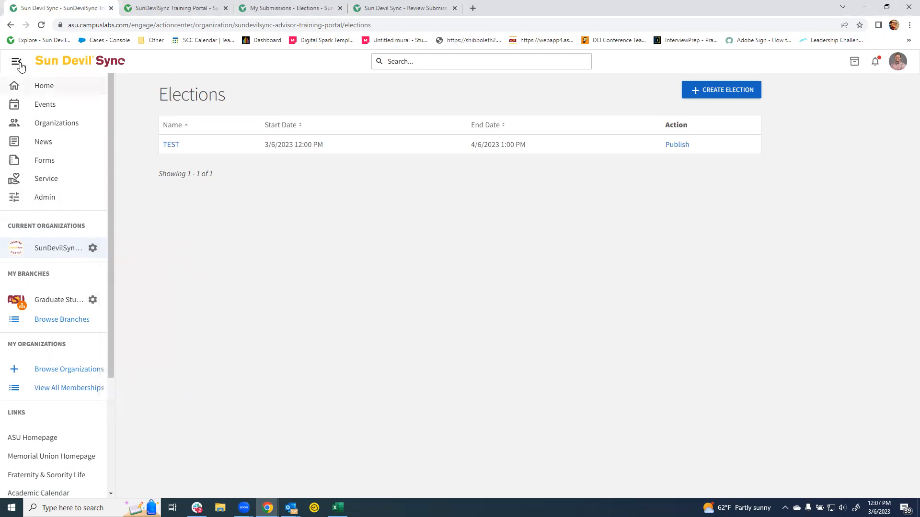
{"action": "left_click", "coordinate": [16, 61]}
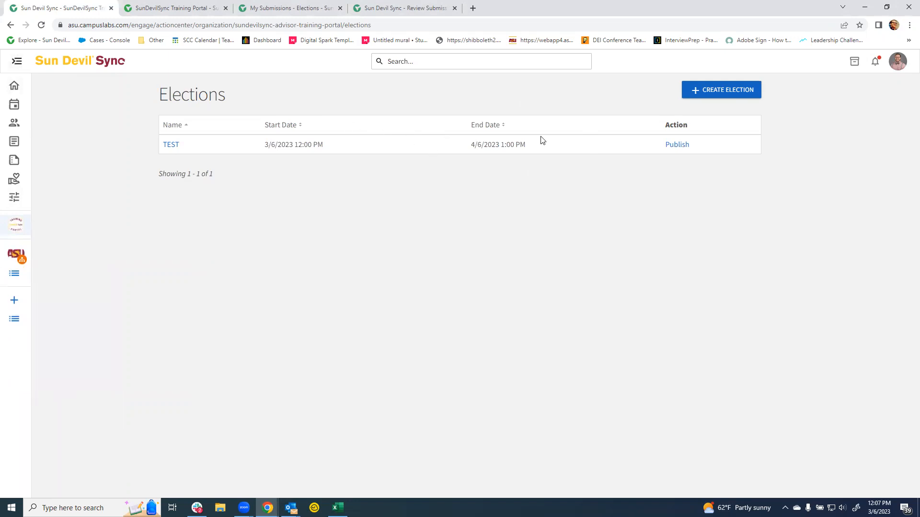
Start a new election for the organization and name it "Test 2"
{"action": "left_click", "coordinate": [733, 96]}
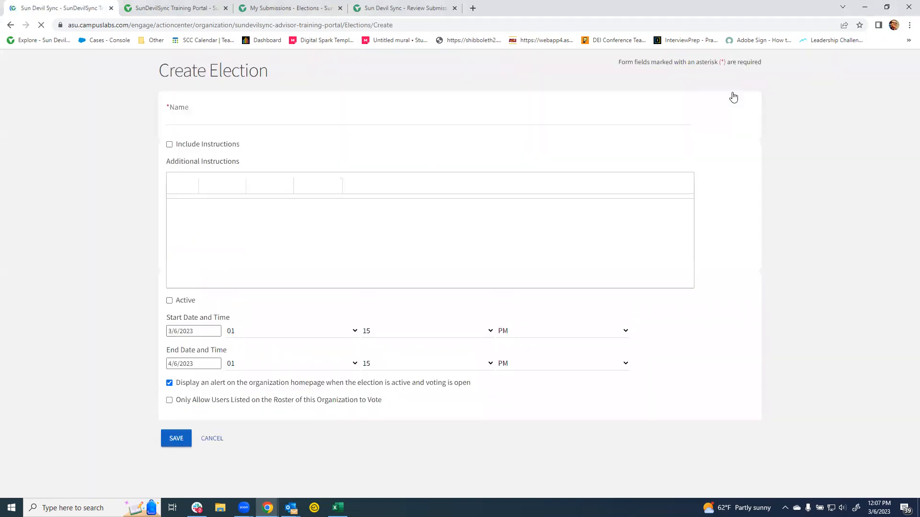
{"action": "left_click", "coordinate": [251, 117]}
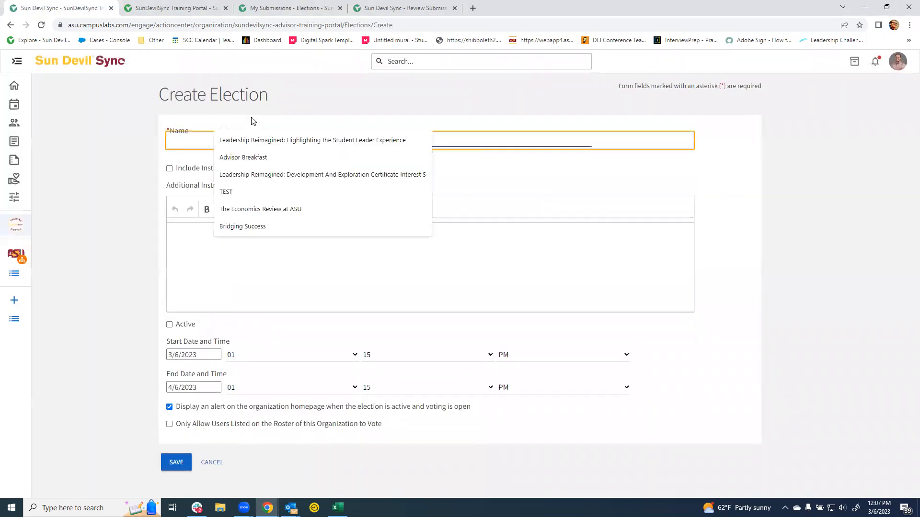
{"action": "type", "text": "Testr"}
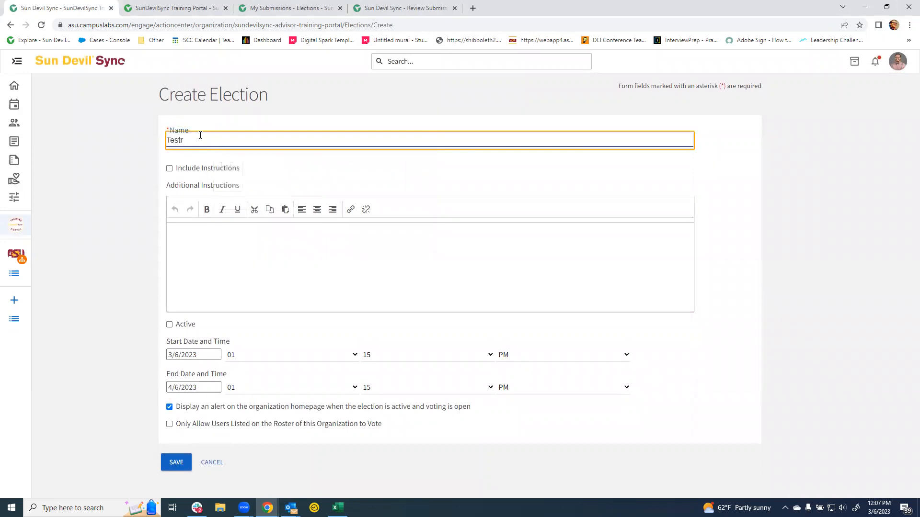
{"action": "key", "text": "BackSpace"}
{"action": "type", "text": "2"}
Include additional instructions reading "Testing" in the election and save it
{"action": "left_click", "coordinate": [251, 245]}
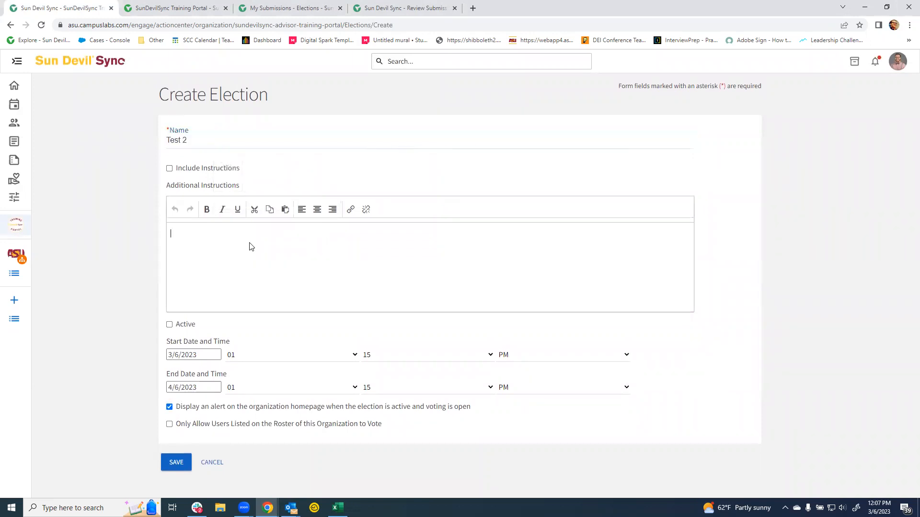
{"action": "left_click", "coordinate": [170, 170]}
{"action": "type", "text": "Testing"}
{"action": "left_click", "coordinate": [170, 325]}
{"action": "left_click", "coordinate": [170, 325]}
{"action": "left_click", "coordinate": [175, 467]}
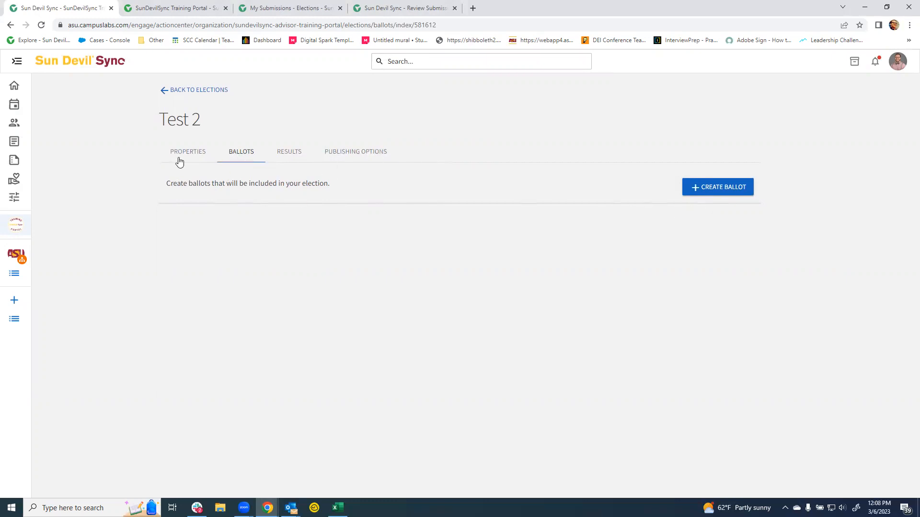
Create a ballot named "Test" in the election, keeping General Access enabled, and save it
{"action": "left_click", "coordinate": [696, 190]}
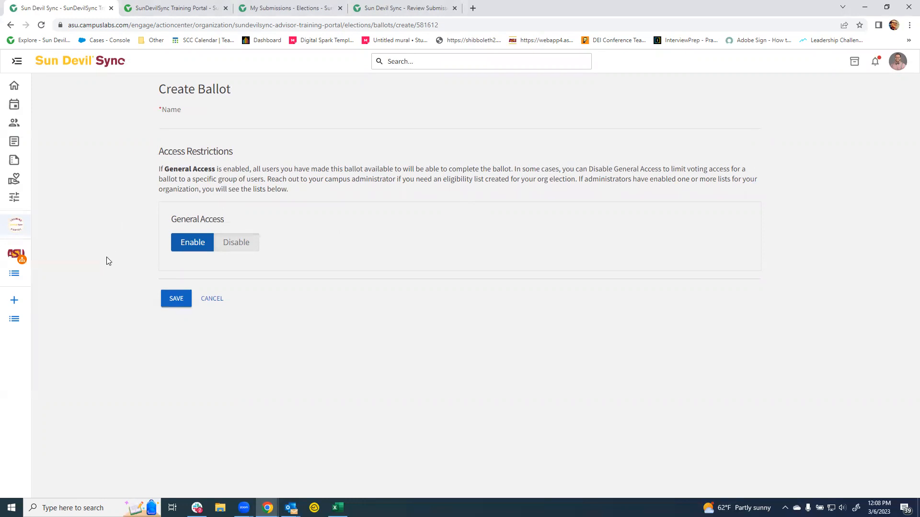
{"action": "left_click", "coordinate": [175, 299]}
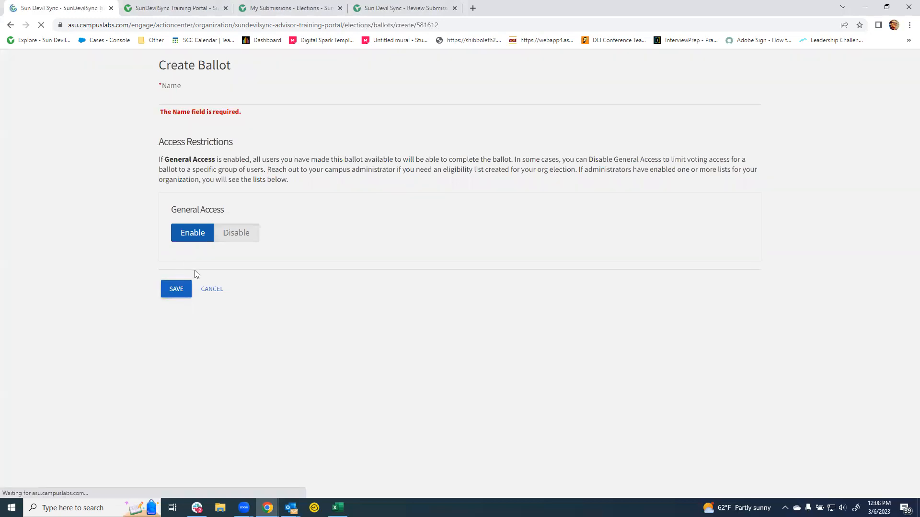
{"action": "left_click", "coordinate": [203, 123]}
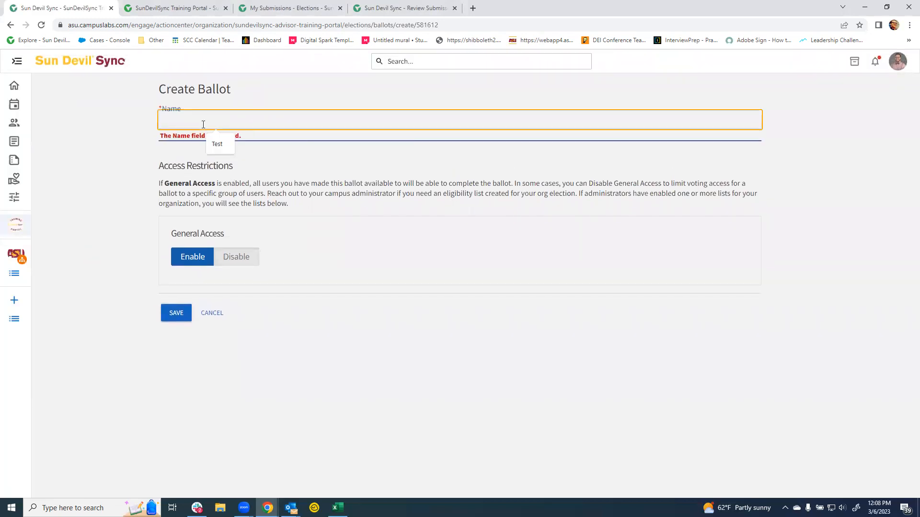
{"action": "type", "text": "Test"}
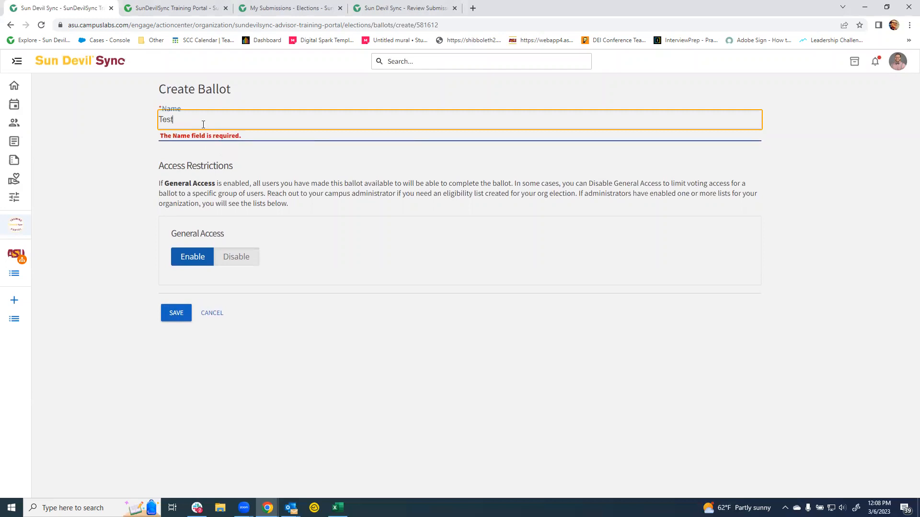
{"action": "left_click", "coordinate": [176, 313]}
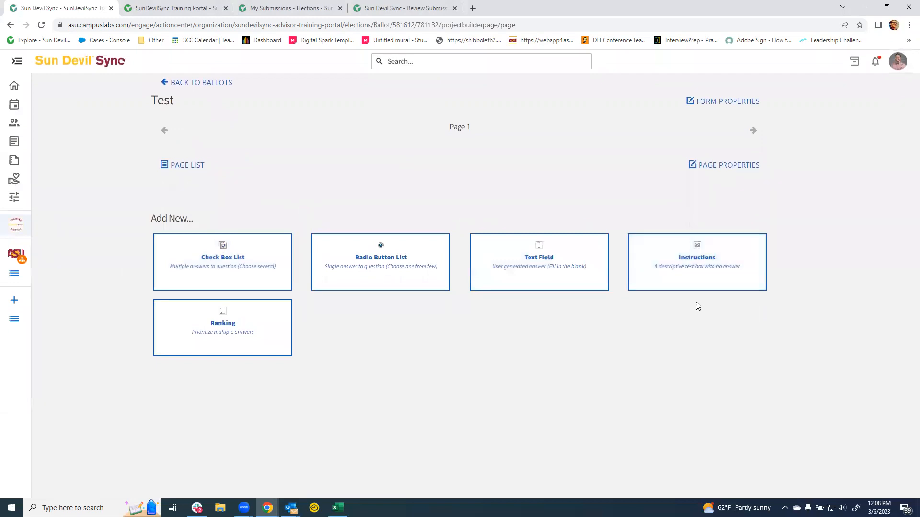
Add an instructions item to the ballot reading "Please answer each question below to cast your ballot"
{"action": "left_click", "coordinate": [690, 282]}
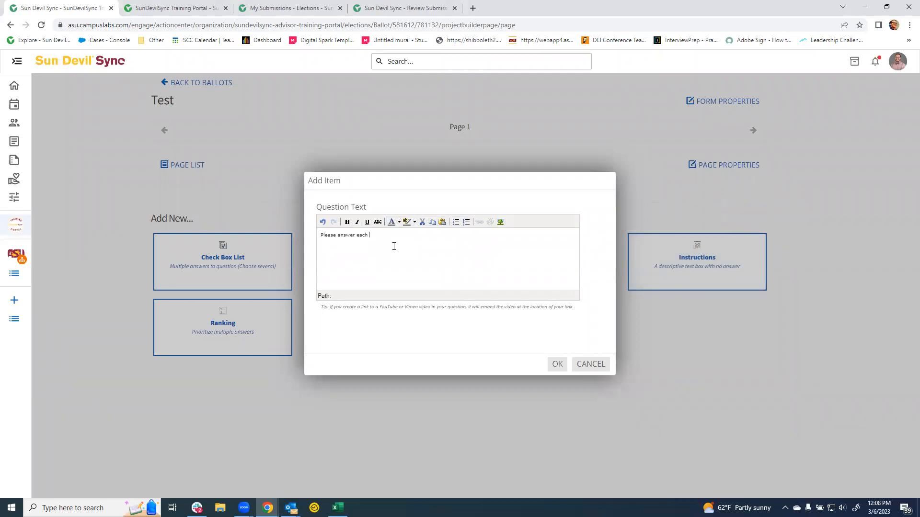
{"action": "type", "text": "Please answer each questio belo"}
{"action": "type", "text": "w to cast your b"}
{"action": "type", "text": "n"}
{"action": "left_click", "coordinate": [557, 364]}
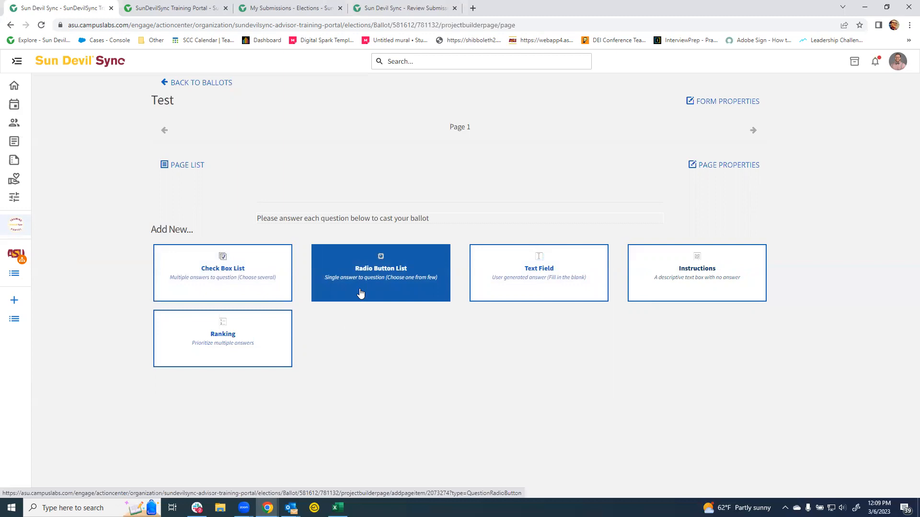
Add a radio button question "Please select one option for President" with the answers Test 1, Test 2 and Test 3
{"action": "left_click", "coordinate": [360, 293]}
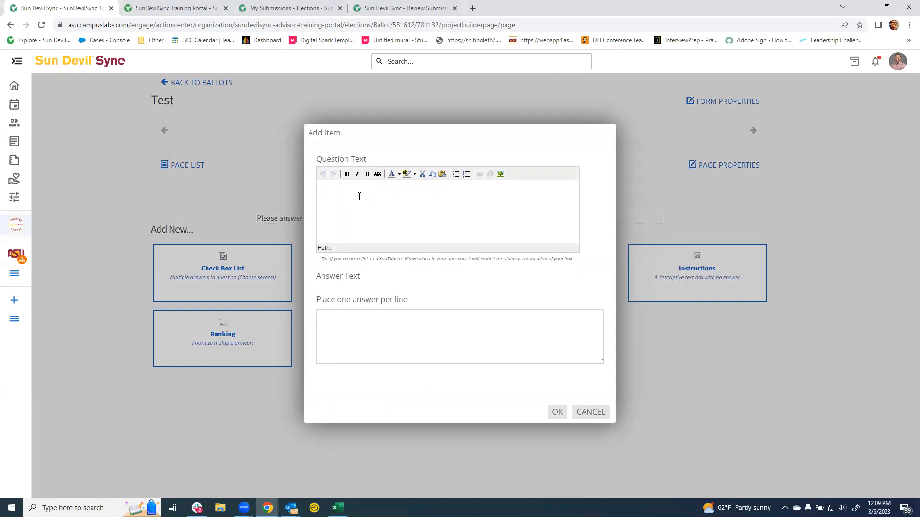
{"action": "type", "text": "Please select one option for President"}
{"action": "left_click", "coordinate": [393, 319]}
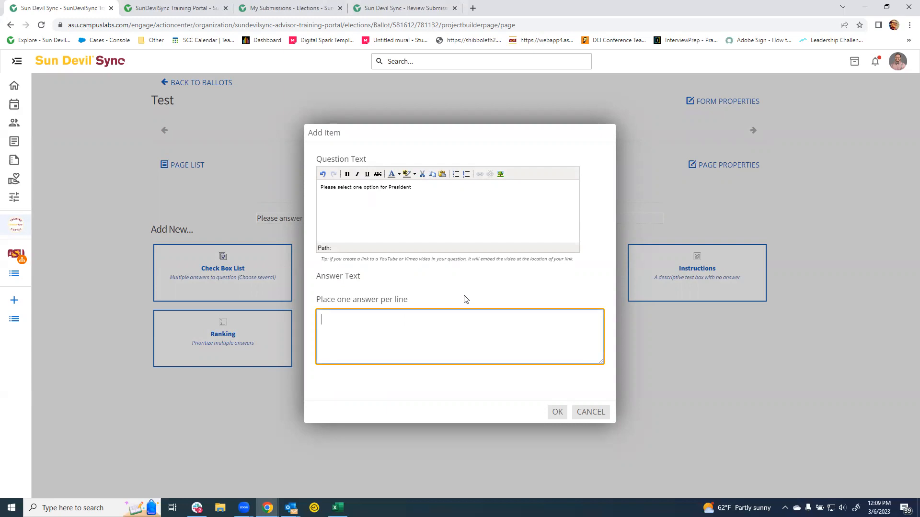
{"action": "type", "text": "Test 1"}
{"action": "key", "text": "Return"}
{"action": "type", "text": "Test 2"}
{"action": "key", "text": "Return"}
{"action": "type", "text": "Test 3"}
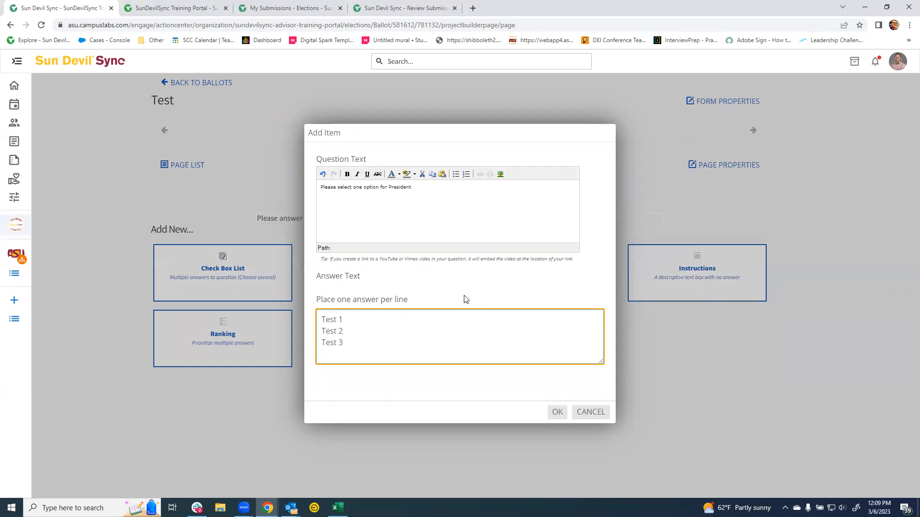
{"action": "left_click", "coordinate": [557, 410]}
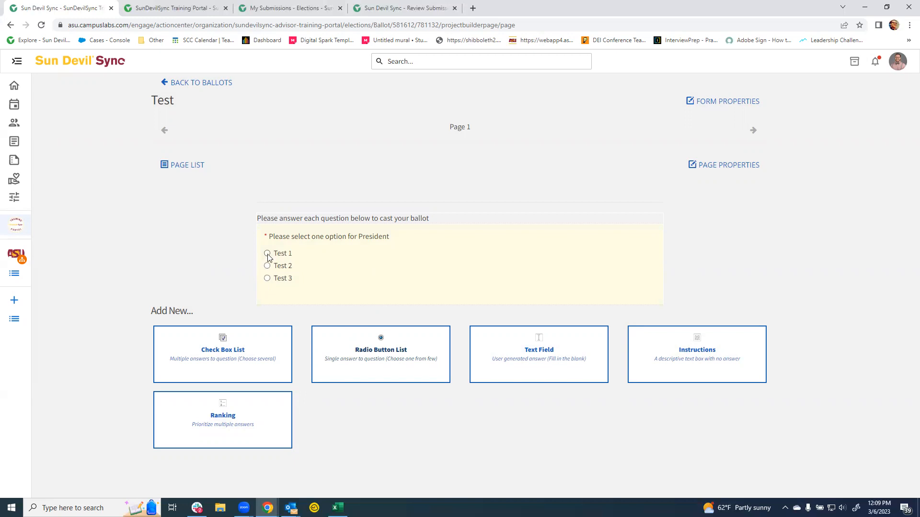
Add a check box question "Select which meetings times work for you" with answers Test 1, Test 2 and Test 3, and try out its first option
{"action": "left_click", "coordinate": [260, 355]}
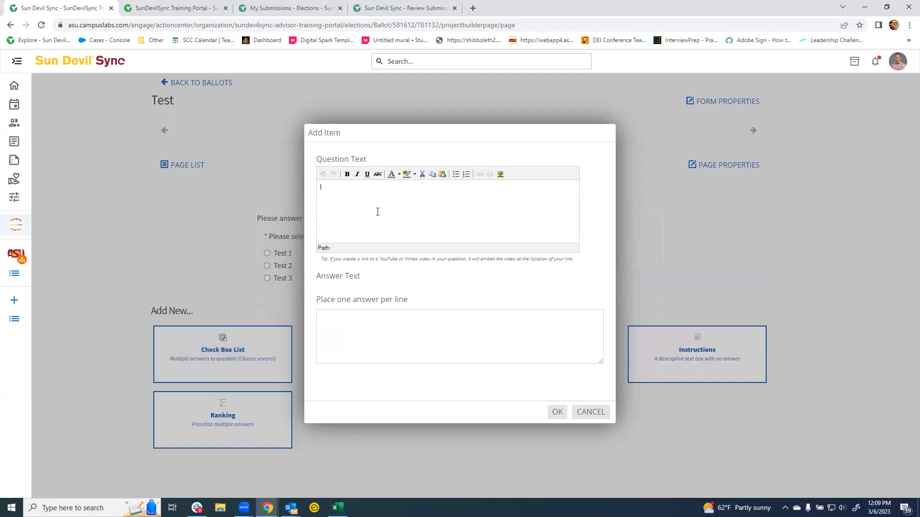
{"action": "type", "text": "select which meetings times work for you"}
{"action": "left_click", "coordinate": [409, 322]}
{"action": "type", "text": "Test 1 Test 2"}
{"action": "key", "text": "Return"}
{"action": "type", "text": "Test"}
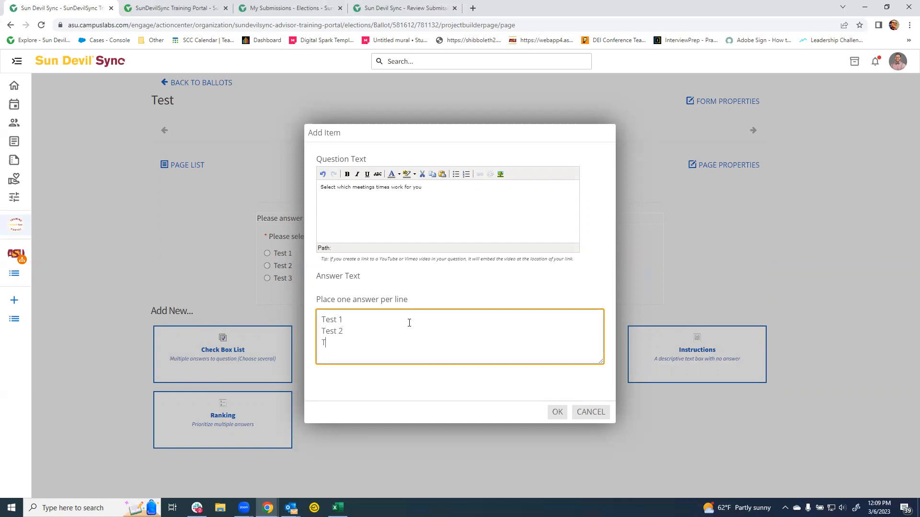
{"action": "type", "text": " 3"}
{"action": "left_click", "coordinate": [557, 413]}
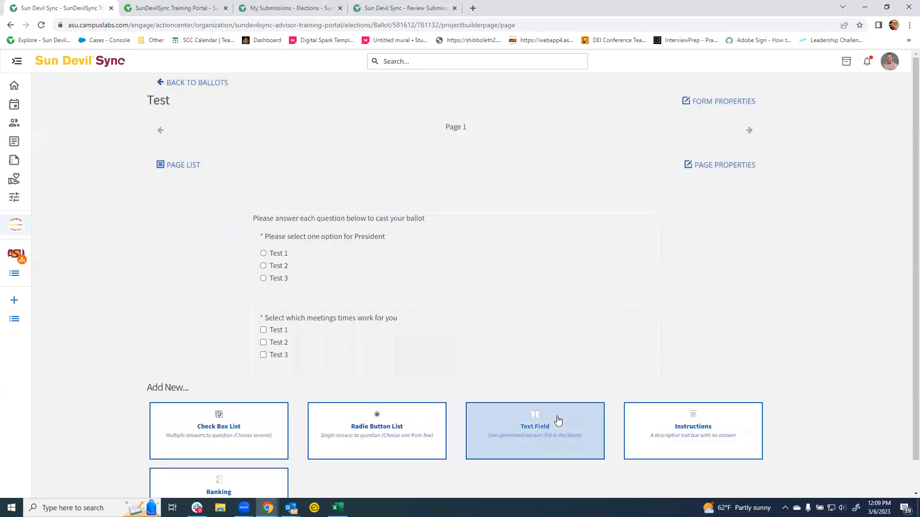
{"action": "left_click", "coordinate": [265, 334]}
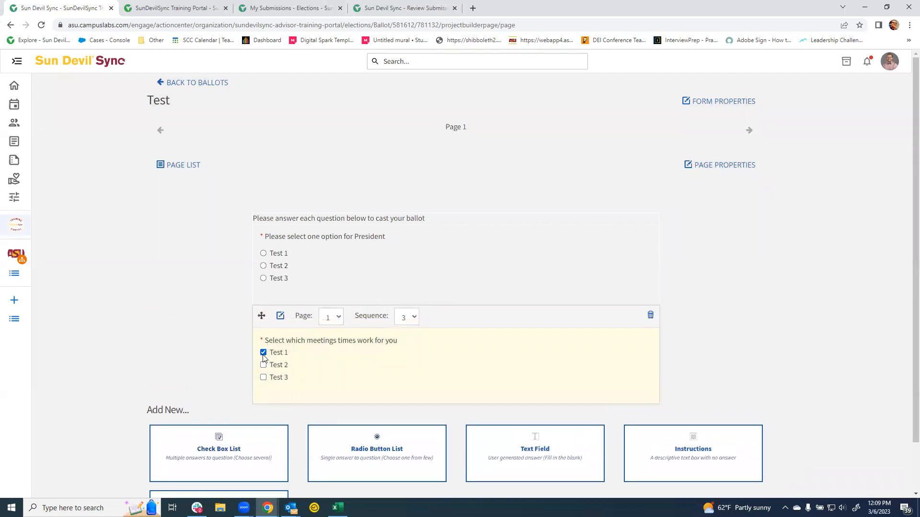
Add a ranking question "Rank these meting times in the order that they work for you" with items Test 1 through Test 4
{"action": "scroll", "coordinate": [210, 286], "scroll_direction": "down", "scroll_amount": 2}
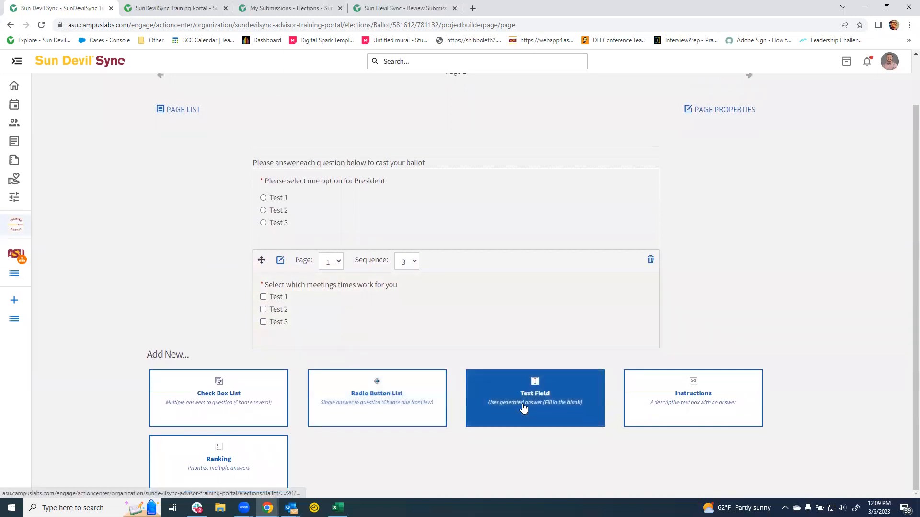
{"action": "left_click", "coordinate": [217, 466]}
{"action": "left_click", "coordinate": [356, 210]}
{"action": "type", "text": "Ra"}
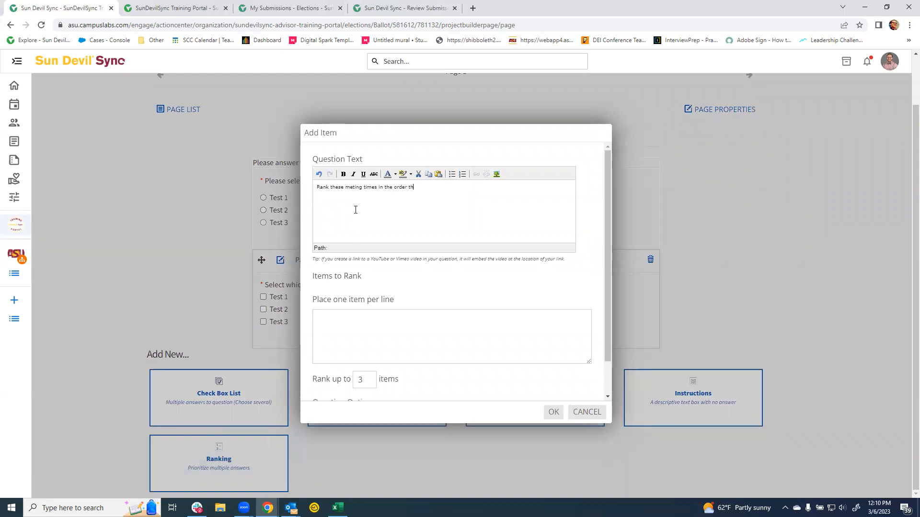
{"action": "type", "text": "they work for you"}
{"action": "left_click", "coordinate": [397, 324]}
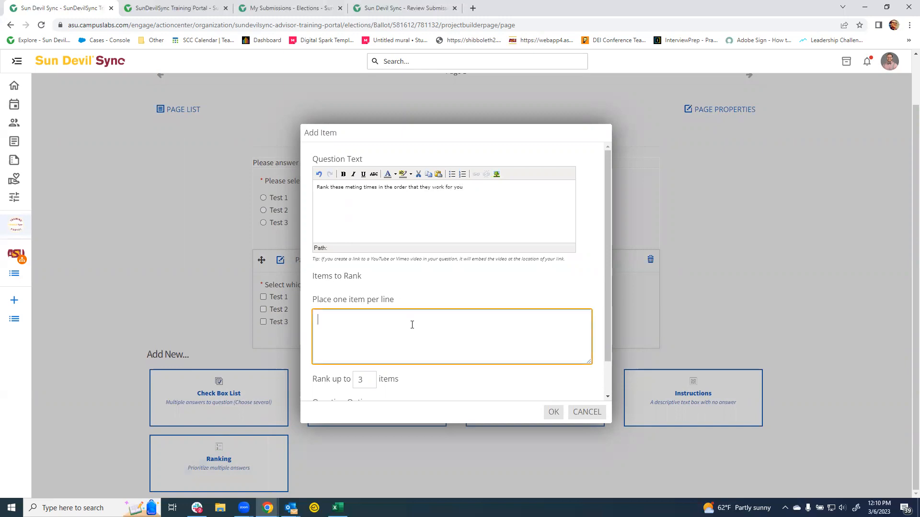
{"action": "scroll", "coordinate": [375, 372], "scroll_direction": "down", "scroll_amount": 1}
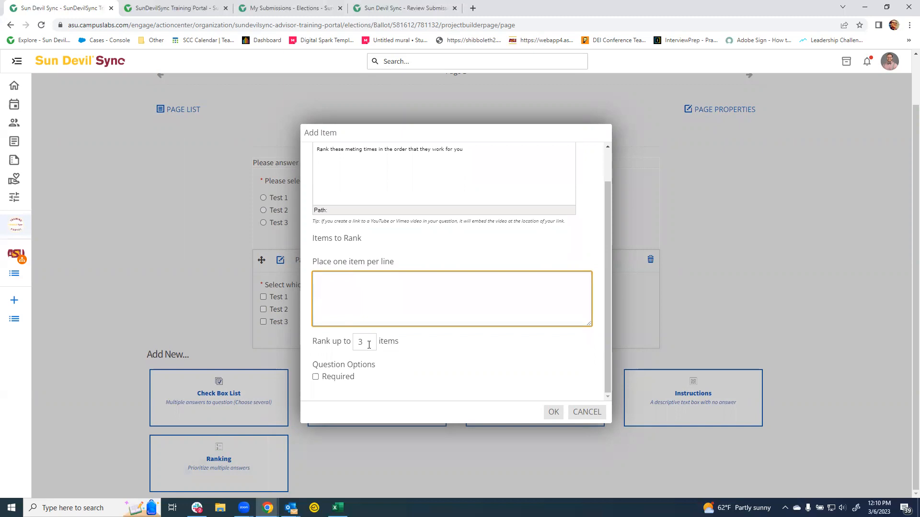
{"action": "type", "text": "Test 1 Te"}
{"action": "type", "text": "st"}
{"action": "left_click", "coordinate": [321, 378]}
{"action": "left_click", "coordinate": [550, 414]}
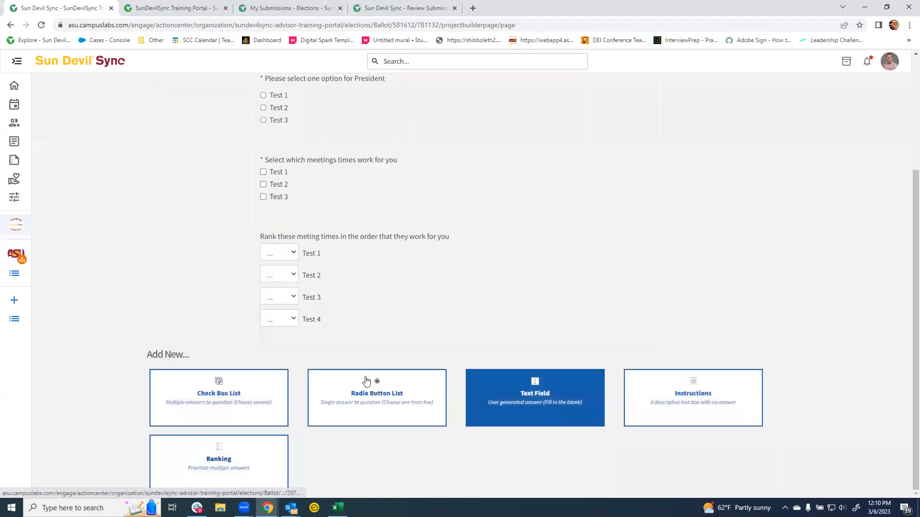
Try out the ranking question by assigning ranks 1, 2, 3 and 3 to Test 1 through Test 4
{"action": "left_click", "coordinate": [293, 255]}
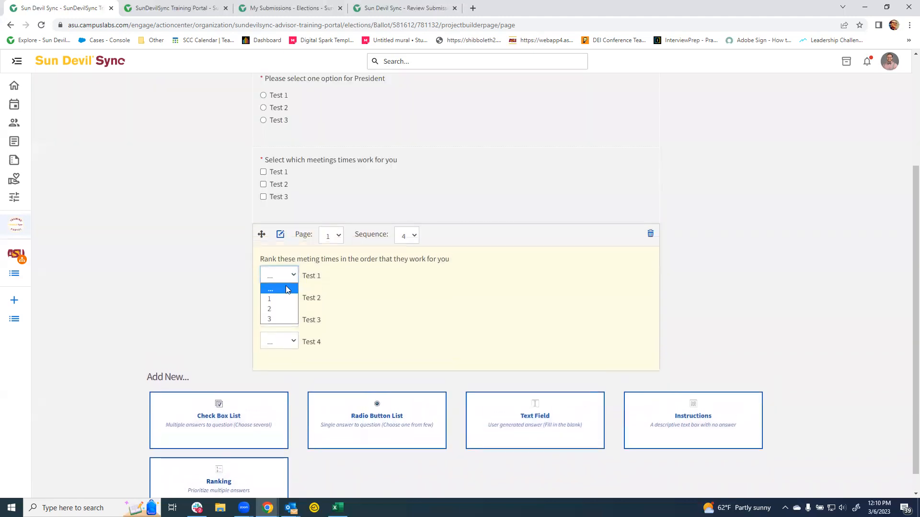
{"action": "left_click", "coordinate": [282, 299]}
{"action": "left_click", "coordinate": [283, 298]}
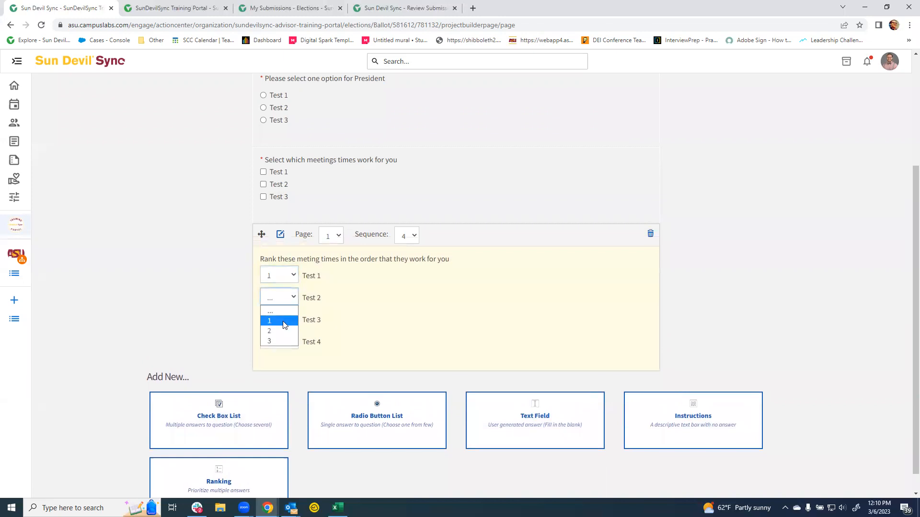
{"action": "left_click", "coordinate": [293, 320]}
{"action": "left_click", "coordinate": [283, 361]}
{"action": "left_click", "coordinate": [286, 343]}
{"action": "left_click", "coordinate": [281, 373]}
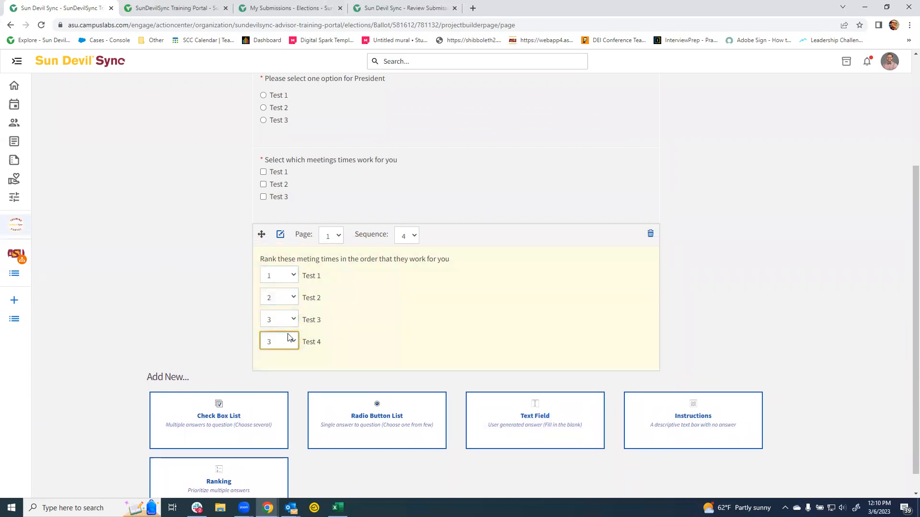
Add a text field question "Please enter the presidential option not listed above" to the ballot
{"action": "scroll", "coordinate": [223, 297], "scroll_direction": "down", "scroll_amount": 1}
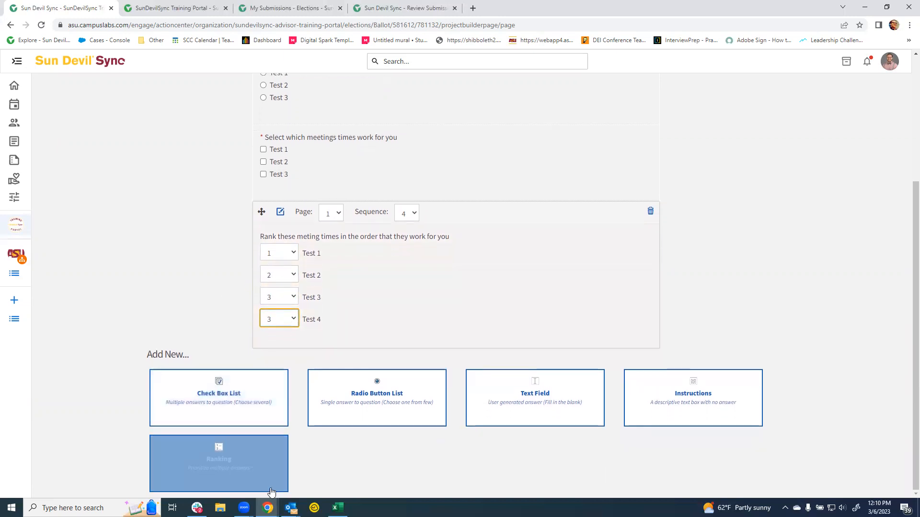
{"action": "left_click", "coordinate": [555, 412]}
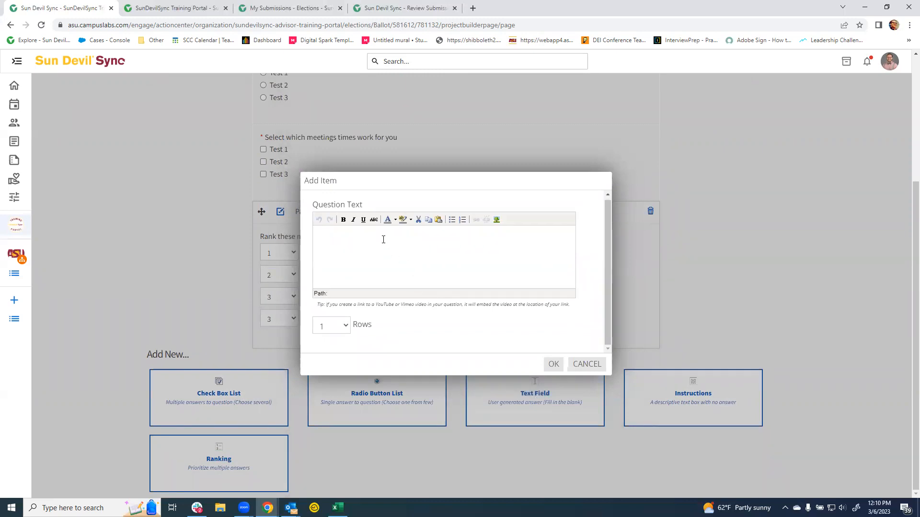
{"action": "left_click", "coordinate": [383, 239]}
{"action": "type", "text": "tial option not listed above"}
{"action": "left_click", "coordinate": [554, 364]}
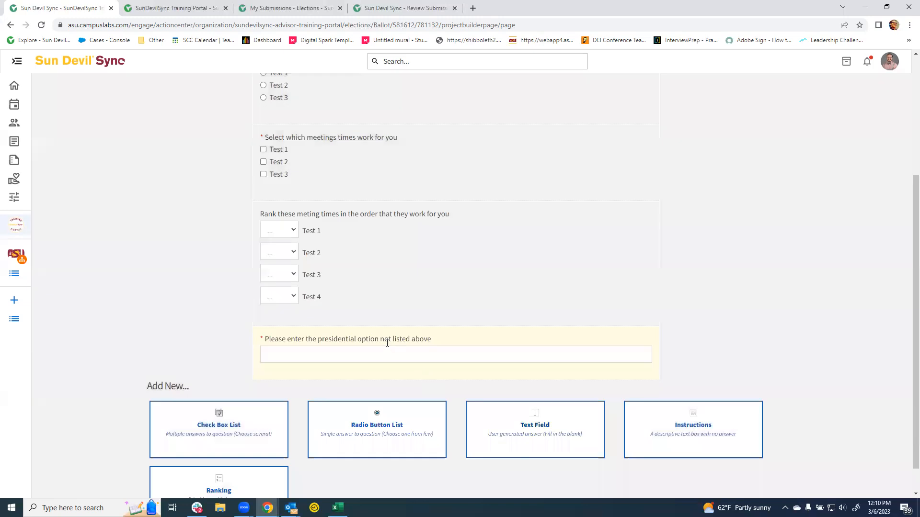
Return to the Test 2 election's properties, set its start time to 12:00 PM and save
{"action": "scroll", "coordinate": [803, 240], "scroll_direction": "up", "scroll_amount": 5}
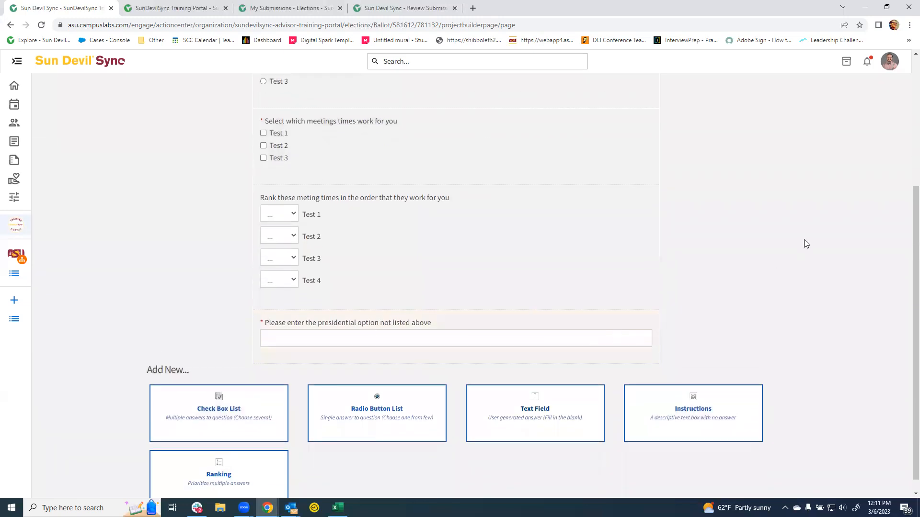
{"action": "left_click", "coordinate": [207, 84]}
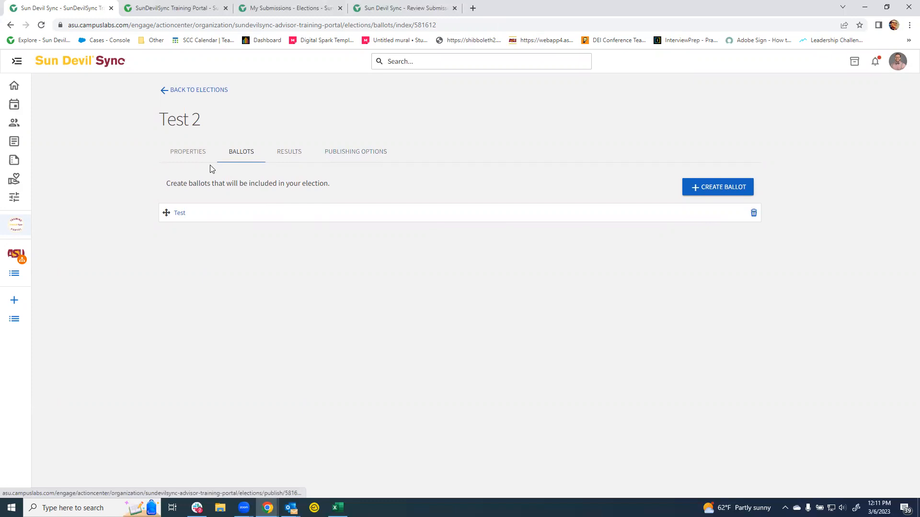
{"action": "left_click", "coordinate": [192, 153]}
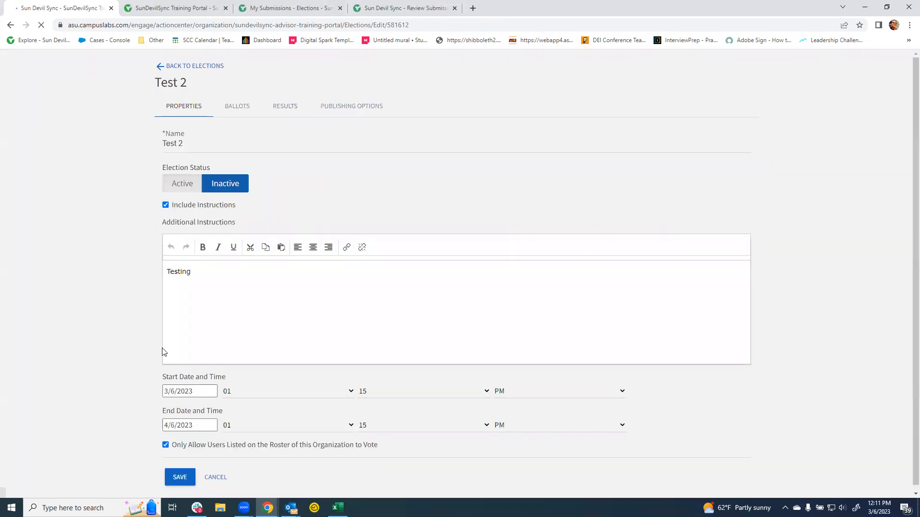
{"action": "left_click", "coordinate": [348, 416]}
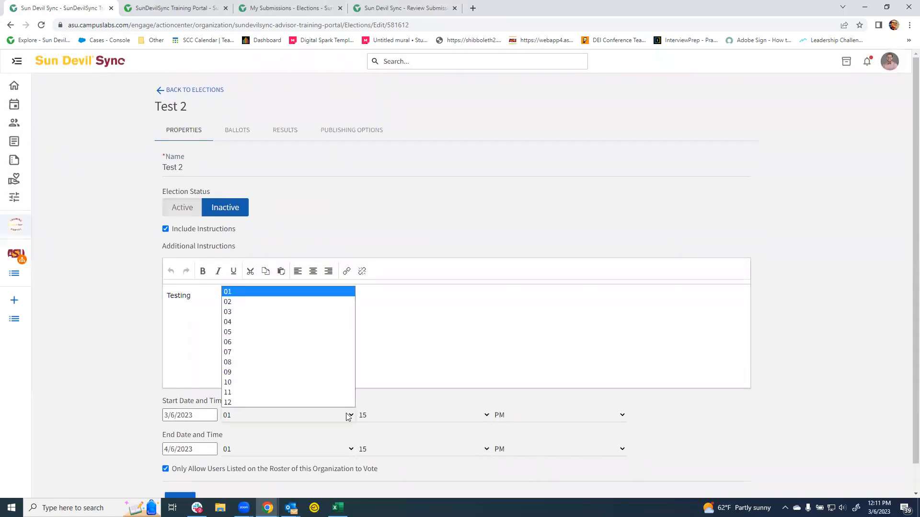
{"action": "left_click", "coordinate": [322, 402]}
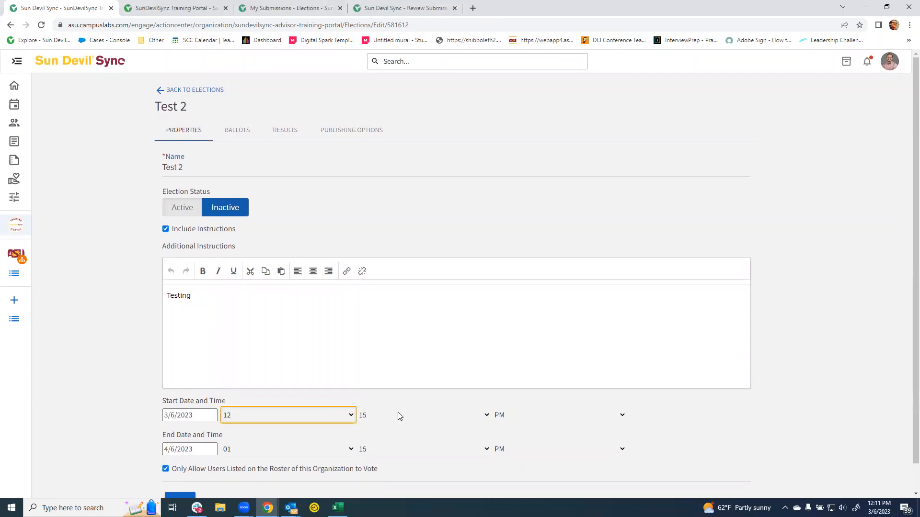
{"action": "left_click", "coordinate": [396, 415]}
{"action": "left_click", "coordinate": [392, 428]}
{"action": "scroll", "coordinate": [135, 356], "scroll_direction": "down", "scroll_amount": 1}
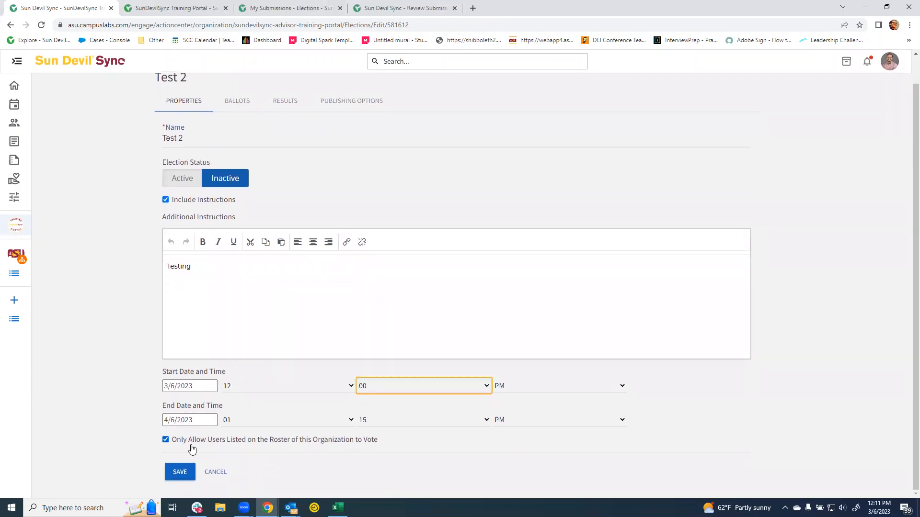
{"action": "left_click", "coordinate": [179, 472]}
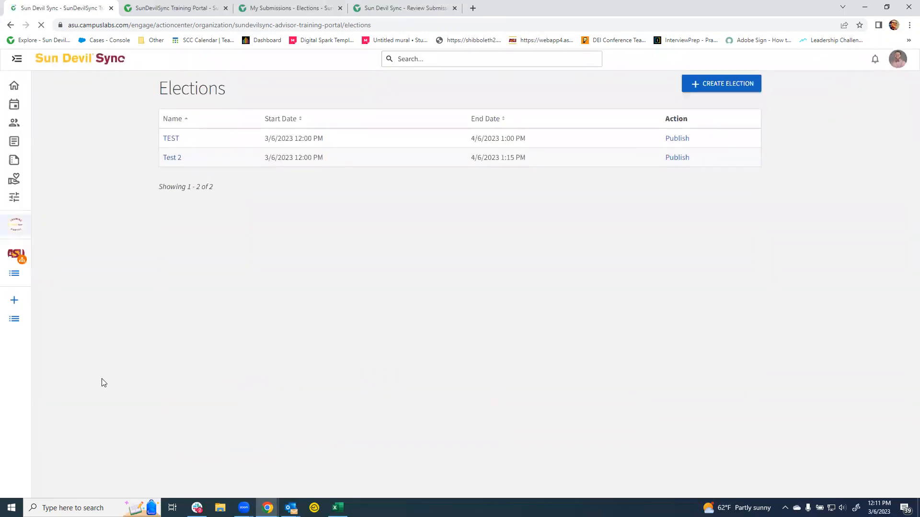
Try to switch the Test 2 election to Active, and copy the election link from its publishing options and save them
{"action": "left_click", "coordinate": [175, 165]}
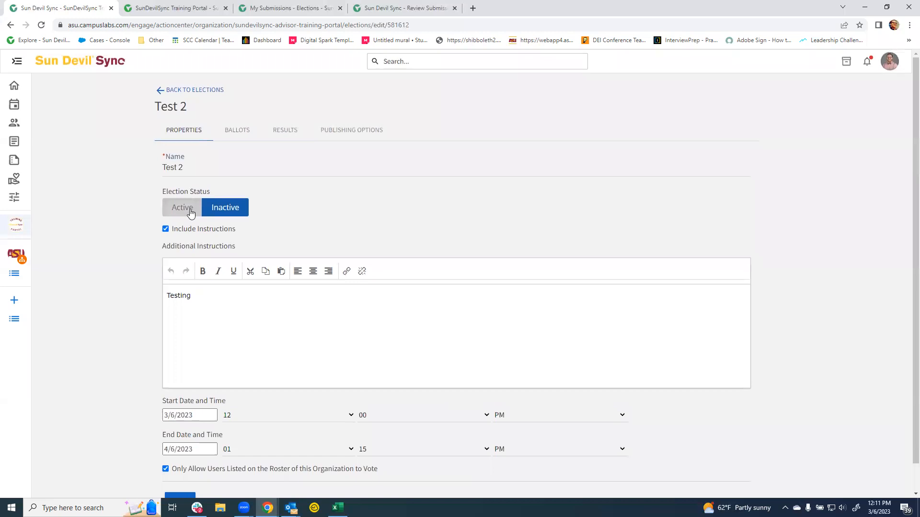
{"action": "left_click", "coordinate": [191, 210]}
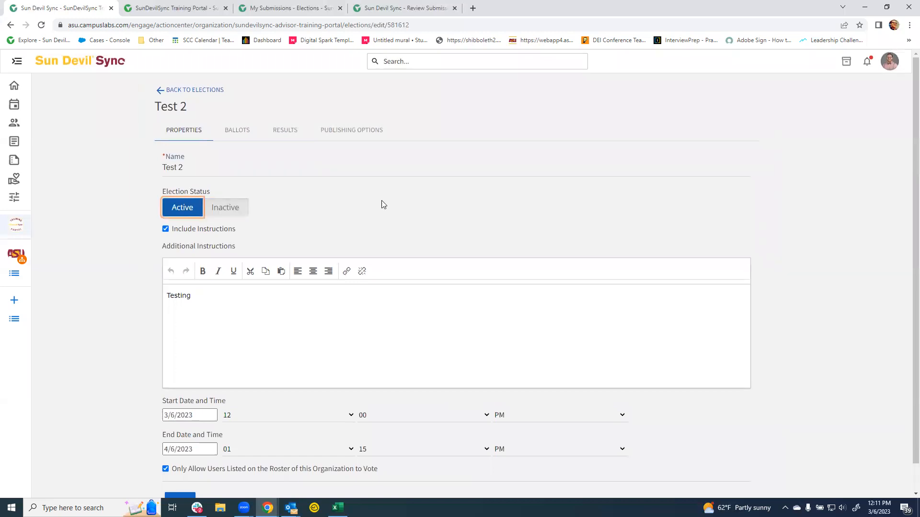
{"action": "left_click", "coordinate": [354, 135]}
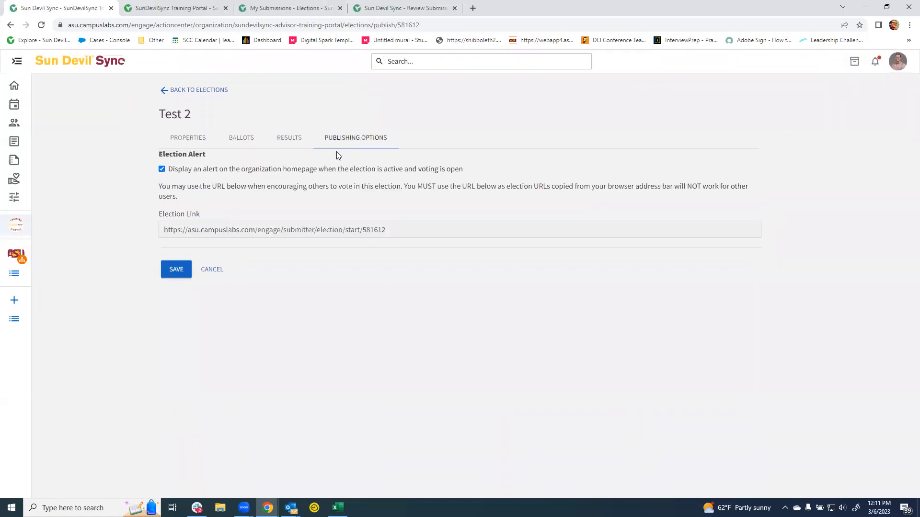
{"action": "left_click_drag", "start_coordinate": [395, 232], "coordinate": [148, 233]}
{"action": "key", "text": "ctrl+c"}
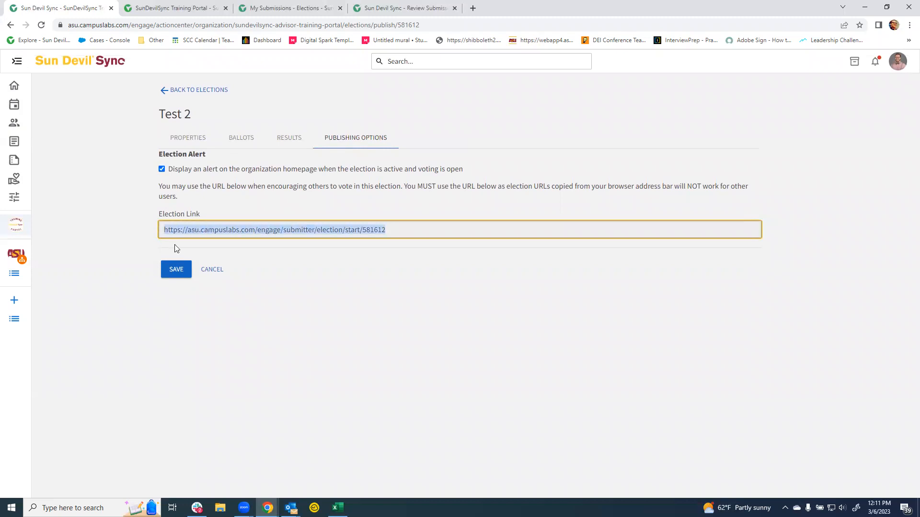
{"action": "left_click", "coordinate": [180, 273]}
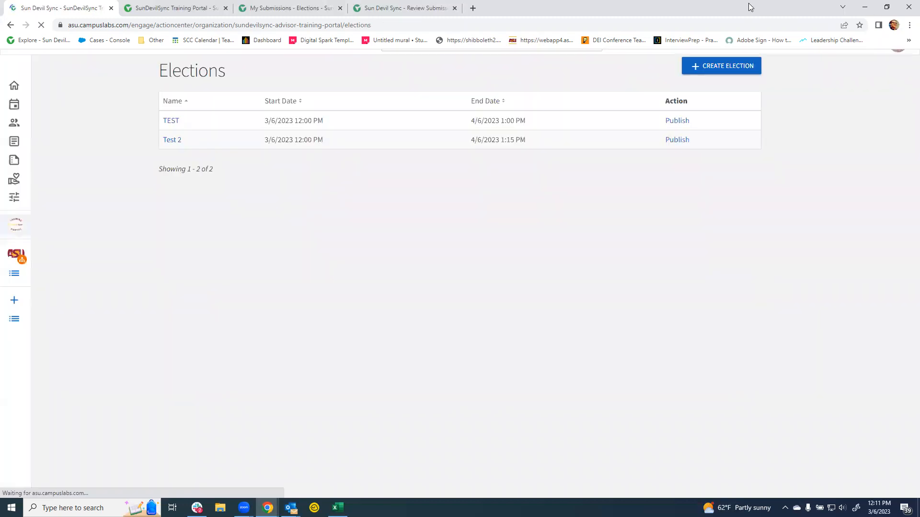
Open the copied Test 2 election link in the browser tab showing My Submissions
{"action": "right_click", "coordinate": [151, 9]}
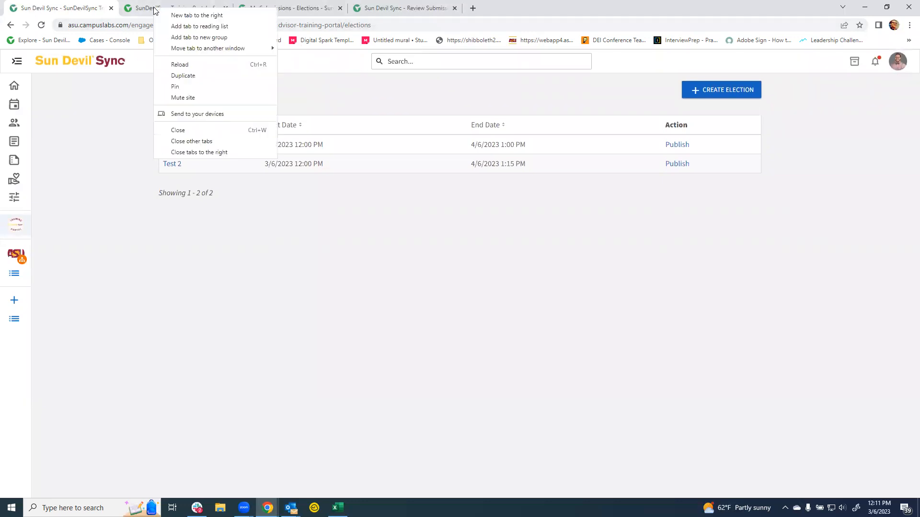
{"action": "left_click", "coordinate": [151, 10]}
{"action": "left_click", "coordinate": [161, 27]}
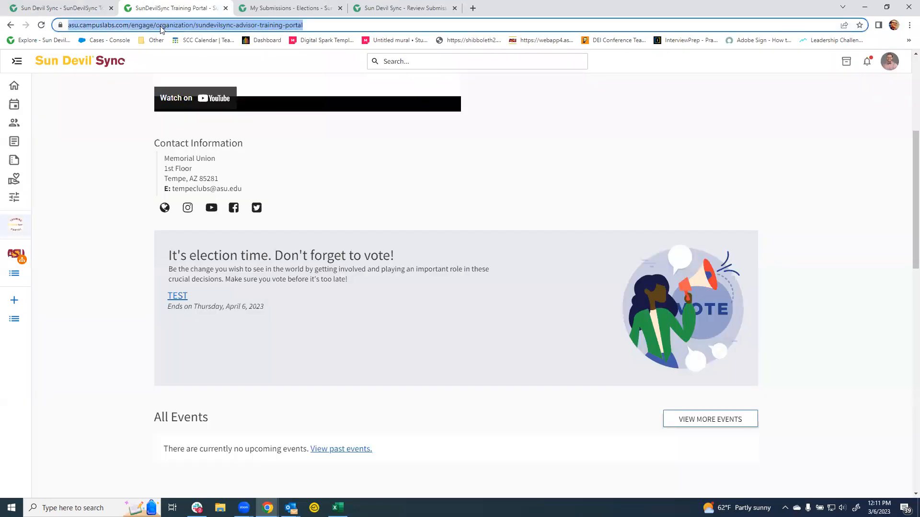
{"action": "left_click", "coordinate": [237, 9]}
{"action": "left_click", "coordinate": [222, 25]}
{"action": "key", "text": "ctrl+v"}
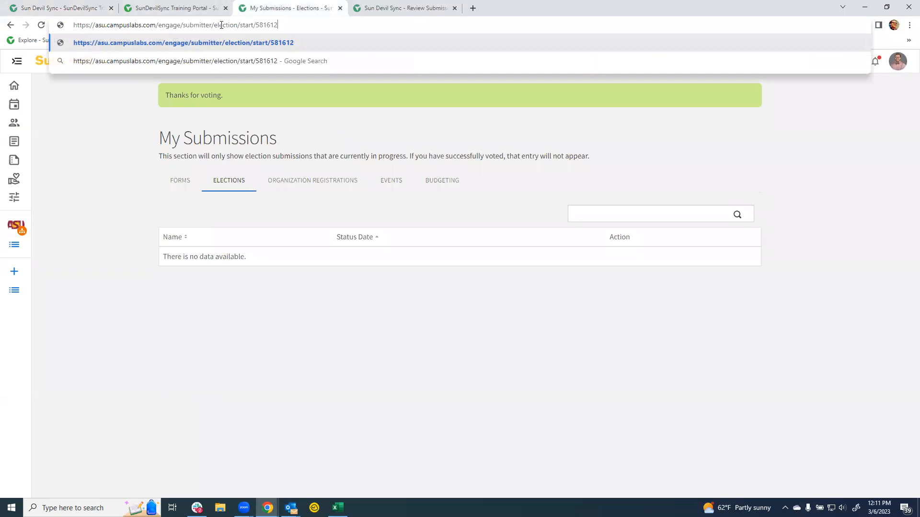
{"action": "key", "text": "Return"}
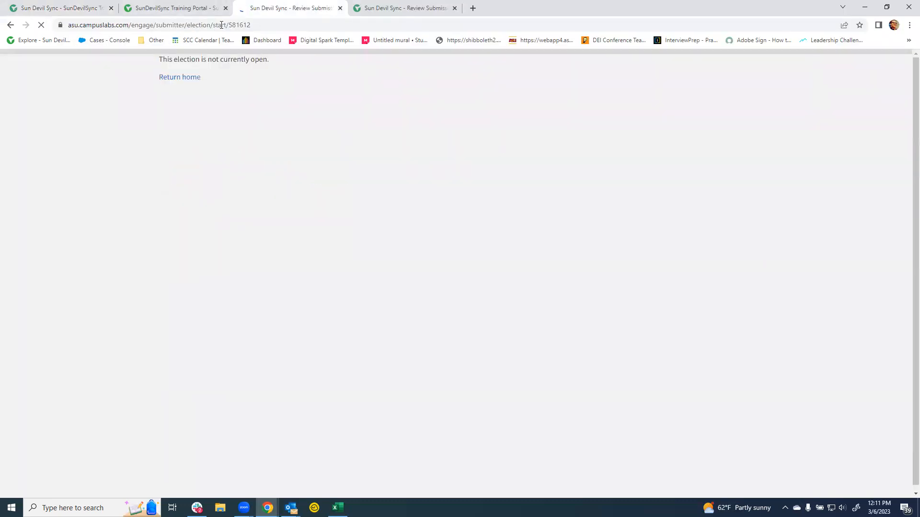
Set the Test 2 election's status to Active and save its properties
{"action": "left_click", "coordinate": [53, 4]}
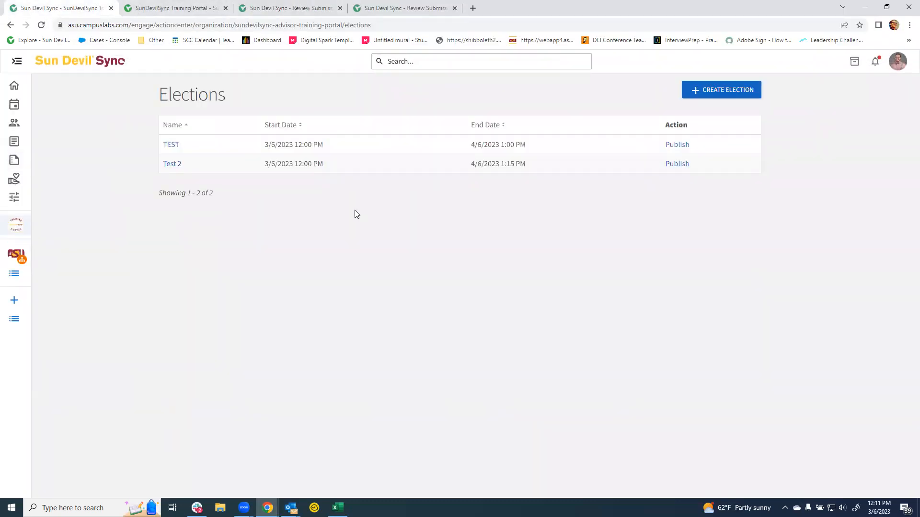
{"action": "left_click", "coordinate": [174, 164]}
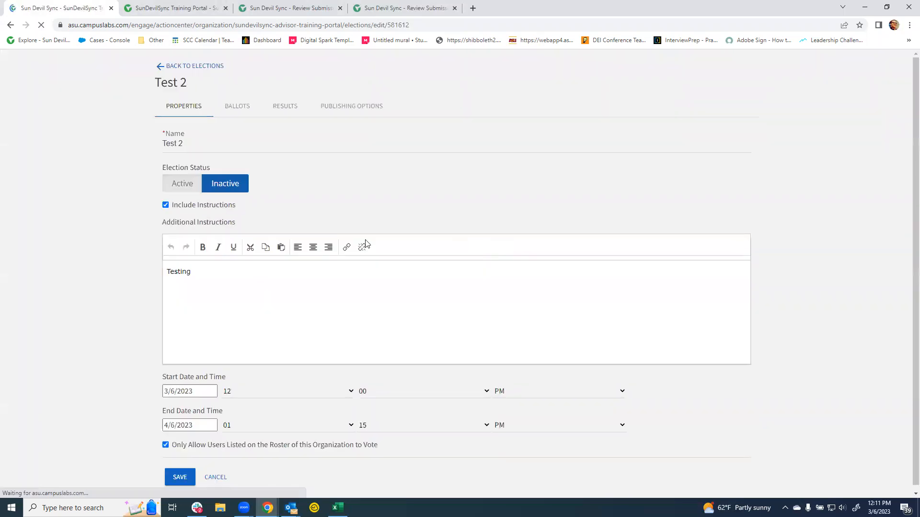
{"action": "left_click", "coordinate": [182, 207]}
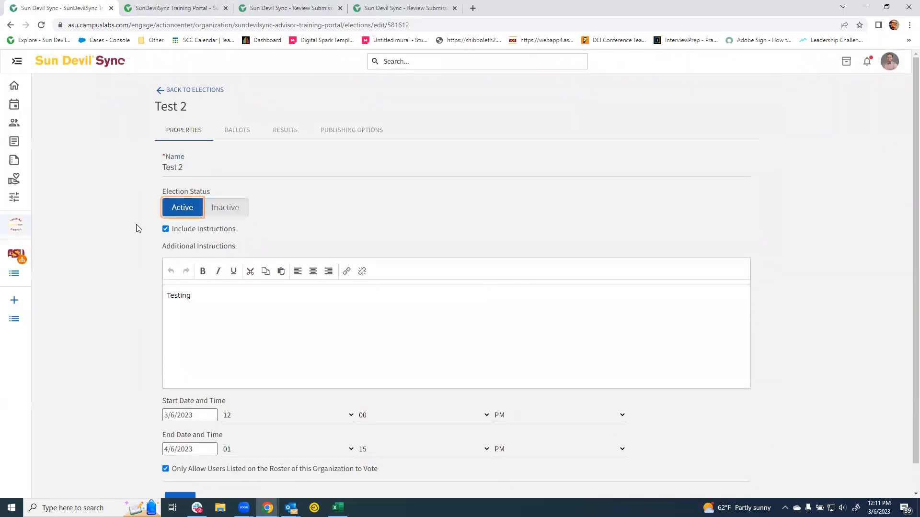
{"action": "scroll", "coordinate": [158, 383], "scroll_direction": "down", "scroll_amount": 1}
{"action": "left_click", "coordinate": [180, 473]}
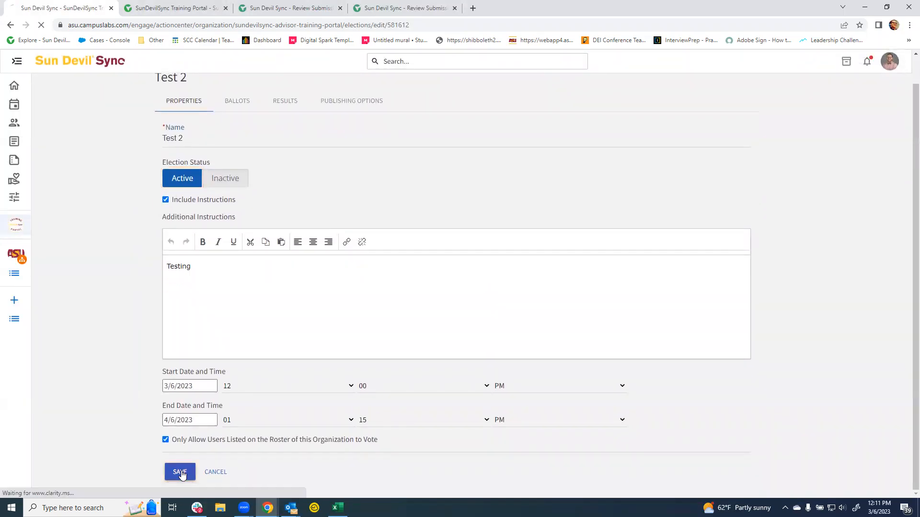
Reload the Test 2 election link to view its voting instructions
{"action": "left_click", "coordinate": [250, 7]}
{"action": "left_click", "coordinate": [216, 25]}
{"action": "key", "text": "Return"}
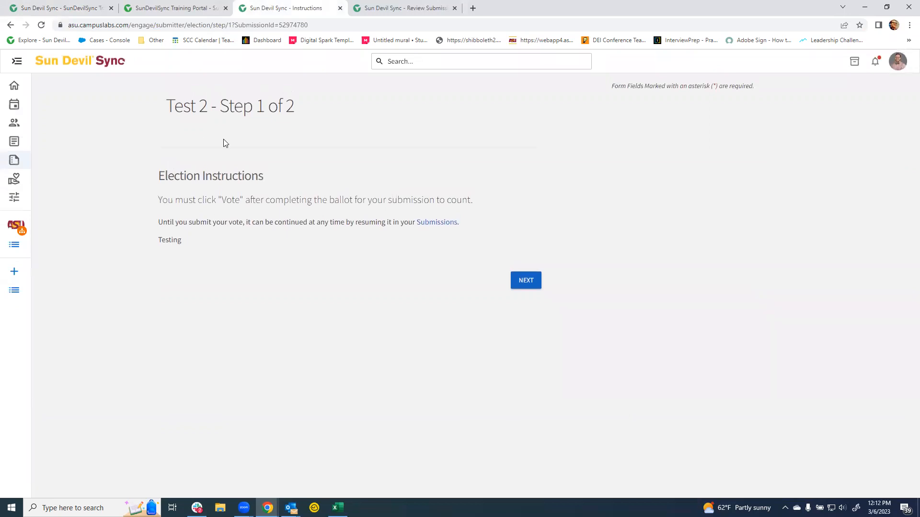
Refresh the organization's homepage and examine the election alert for Test 2, including its end date
{"action": "left_click", "coordinate": [193, 6]}
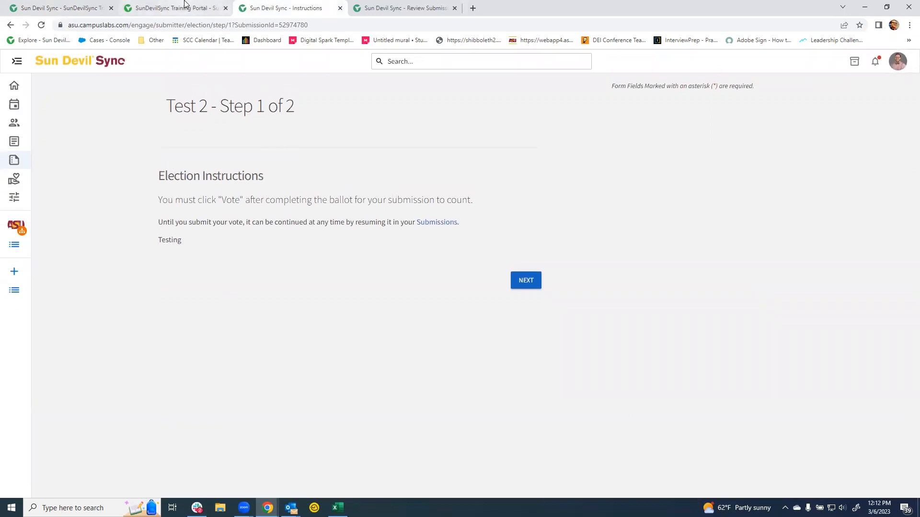
{"action": "left_click", "coordinate": [41, 25]}
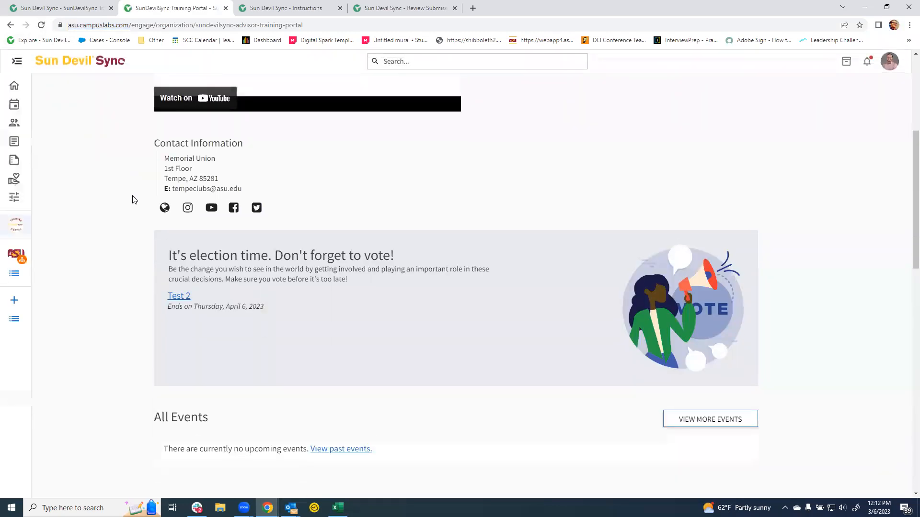
{"action": "scroll", "coordinate": [132, 192], "scroll_direction": "up", "scroll_amount": 5}
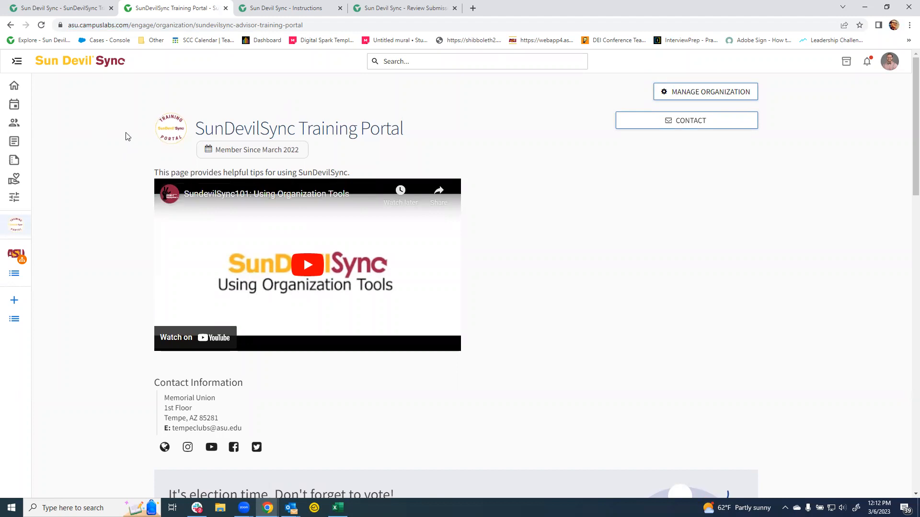
{"action": "scroll", "coordinate": [124, 93], "scroll_direction": "down", "scroll_amount": 4}
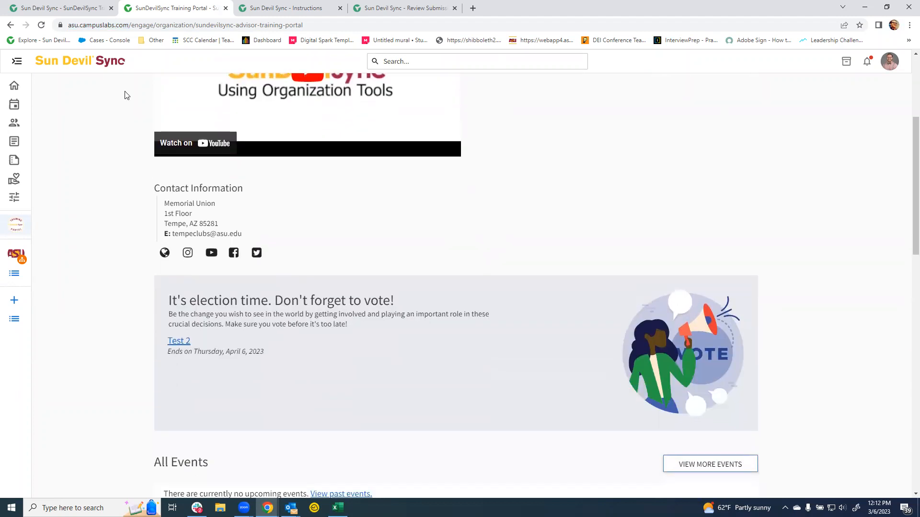
{"action": "scroll", "coordinate": [125, 92], "scroll_direction": "down", "scroll_amount": 1}
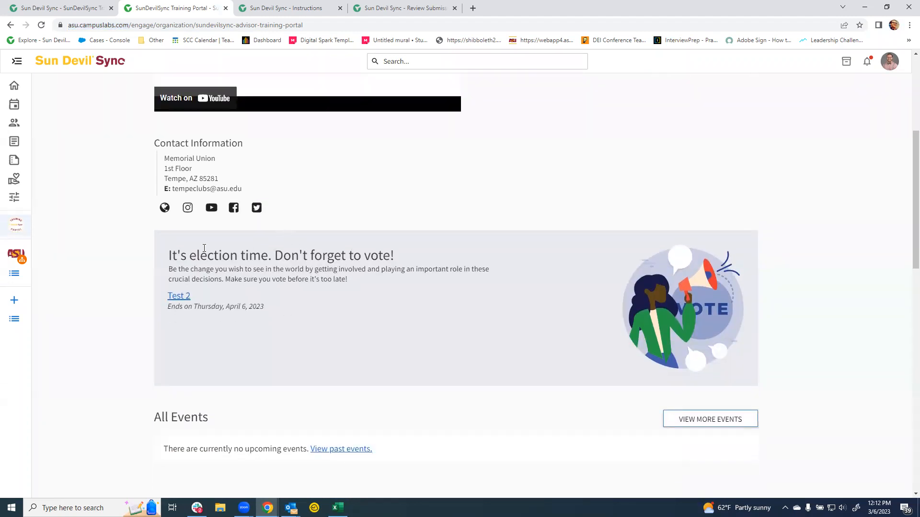
{"action": "left_click_drag", "start_coordinate": [269, 307], "coordinate": [163, 313]}
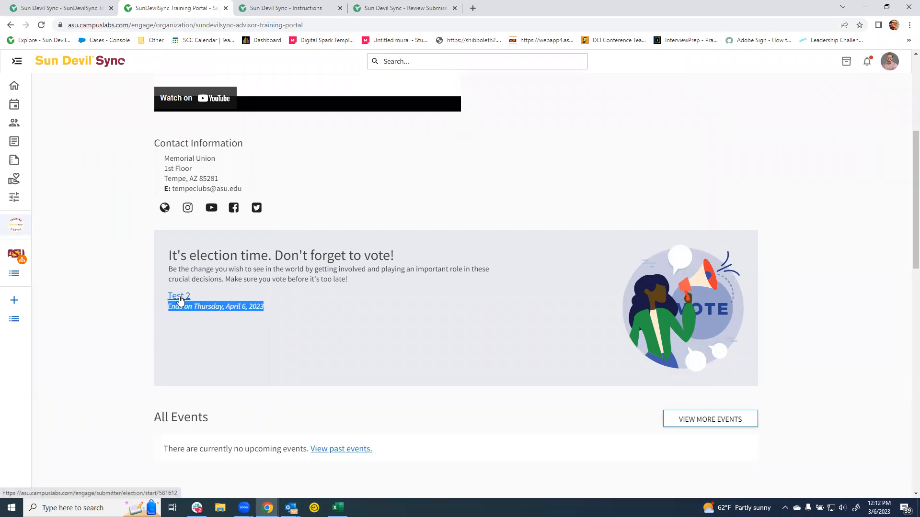
Proceed to the Test 2 ballot, choosing Test 1 for President and Test 2 and Test 3 as meeting times
{"action": "left_click", "coordinate": [180, 301]}
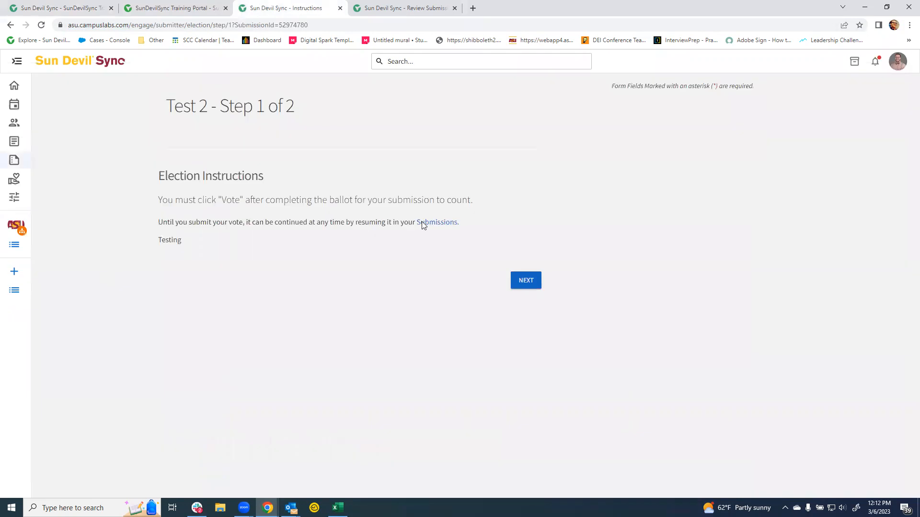
{"action": "left_click", "coordinate": [531, 283]}
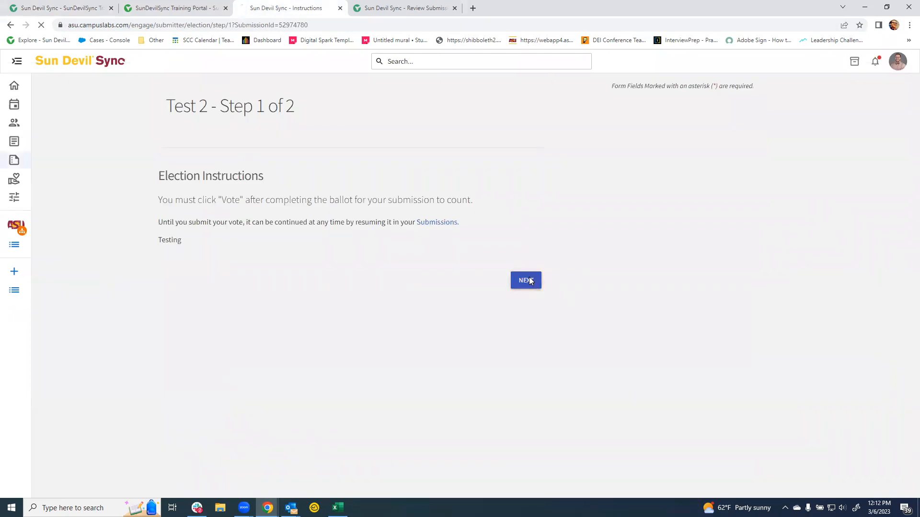
{"action": "left_click", "coordinate": [162, 234]}
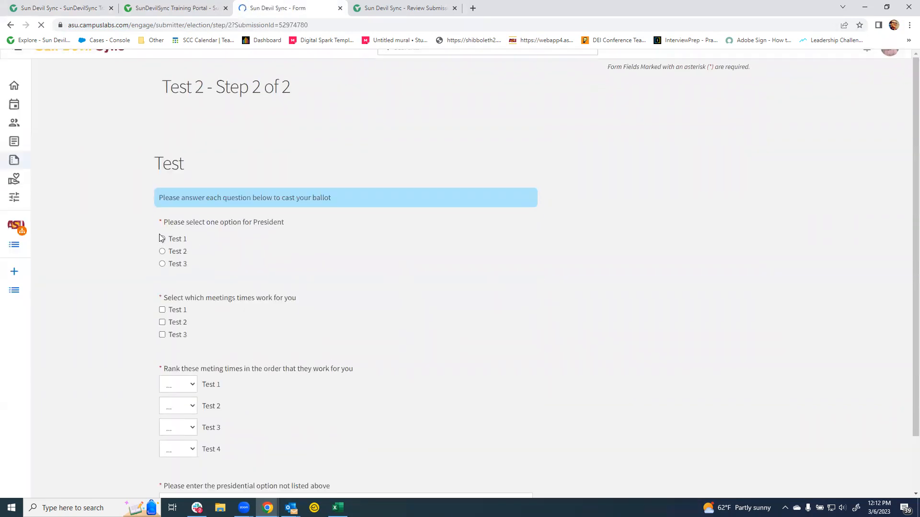
{"action": "left_click", "coordinate": [162, 341]}
{"action": "left_click", "coordinate": [162, 354]}
Assign ranks 1, 1, 2 and 3 to meeting times Test 1 through Test 4 on the ballot
{"action": "scroll", "coordinate": [268, 345], "scroll_direction": "down", "scroll_amount": 2}
{"action": "left_click", "coordinate": [186, 322]}
{"action": "left_click", "coordinate": [189, 346]}
{"action": "left_click", "coordinate": [190, 343]}
{"action": "left_click", "coordinate": [189, 367]}
{"action": "left_click", "coordinate": [189, 365]}
{"action": "left_click", "coordinate": [186, 398]}
{"action": "left_click", "coordinate": [190, 387]}
{"action": "left_click", "coordinate": [185, 430]}
Enter "Test" as the presidential option not listed above and try to continue past the ballot page
{"action": "left_click", "coordinate": [287, 438]}
{"action": "type", "text": "Test"}
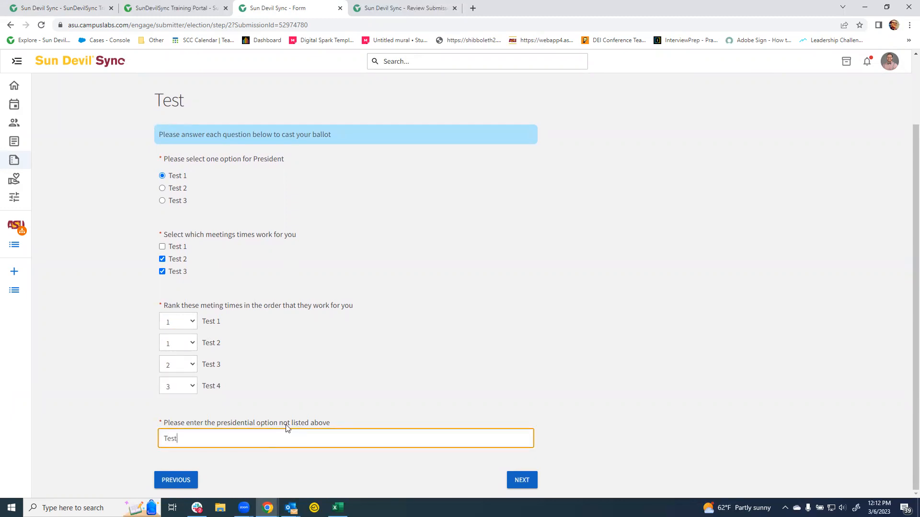
{"action": "left_click", "coordinate": [521, 480]}
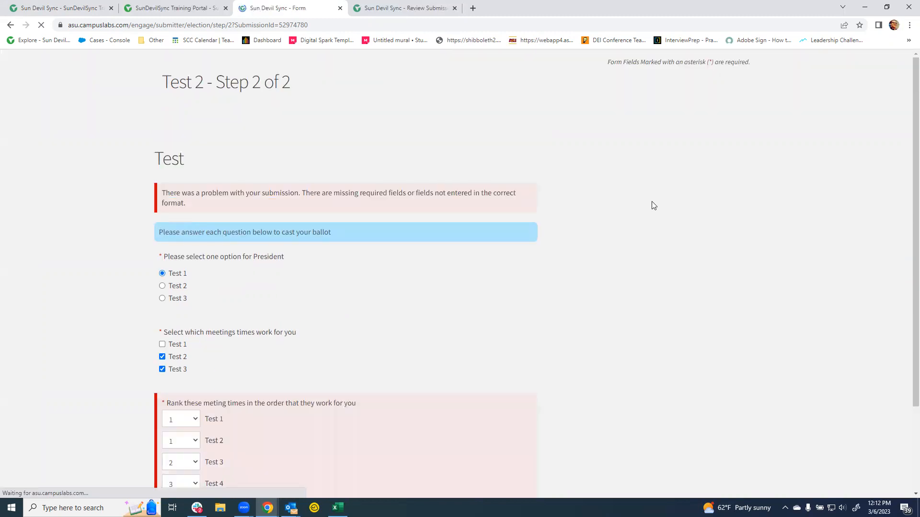
Re-rank meeting times Test 2, Test 3 and Test 4 without duplicate ranks and cast the completed ballot
{"action": "scroll", "coordinate": [314, 269], "scroll_direction": "down", "scroll_amount": 3}
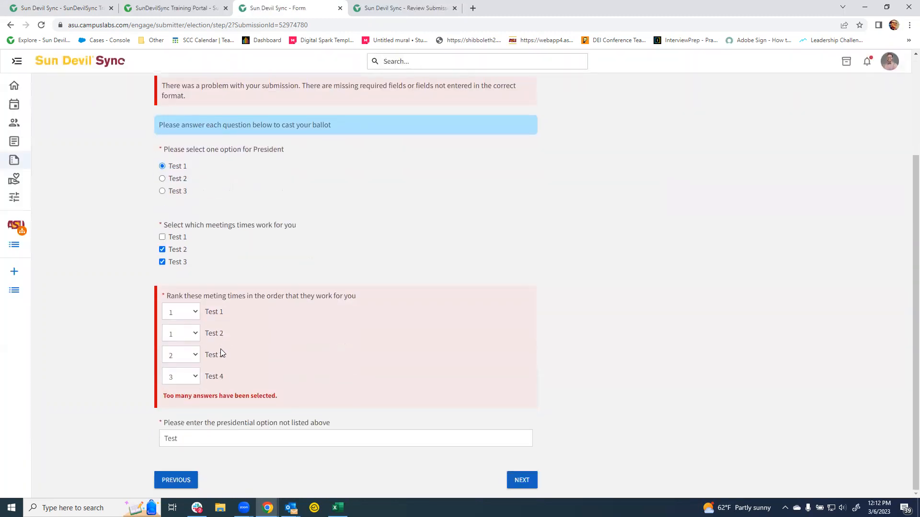
{"action": "left_click", "coordinate": [191, 334]}
{"action": "left_click", "coordinate": [190, 355]}
{"action": "left_click", "coordinate": [192, 356]}
{"action": "left_click", "coordinate": [181, 401]}
{"action": "left_click", "coordinate": [192, 377]}
{"action": "left_click", "coordinate": [181, 391]}
{"action": "left_click", "coordinate": [521, 480]}
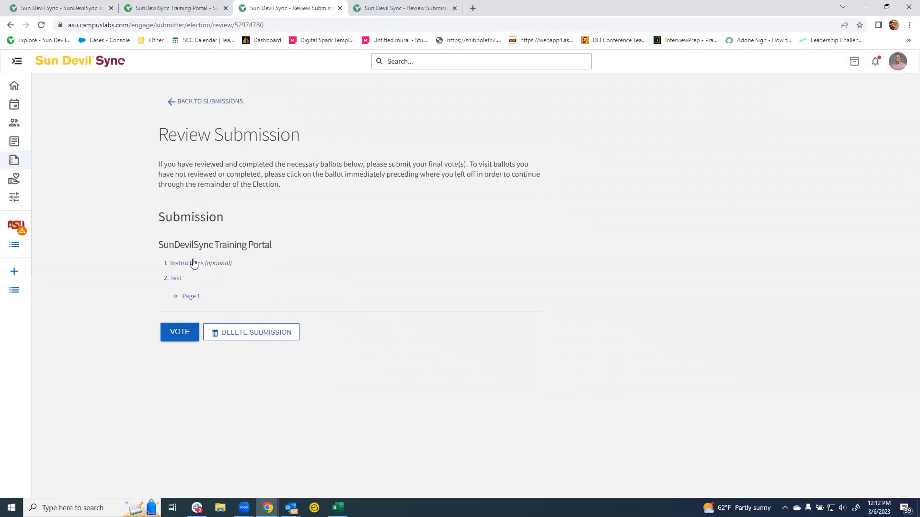
{"action": "left_click", "coordinate": [182, 334]}
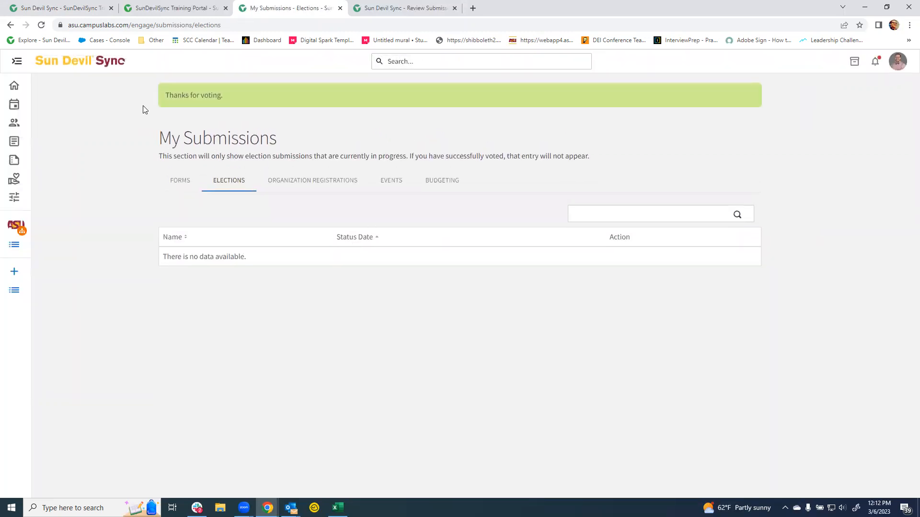
Open the results of the Test 2 election and examine the Test ballot's vote counts and percentages for each question
{"action": "left_click", "coordinate": [64, 9]}
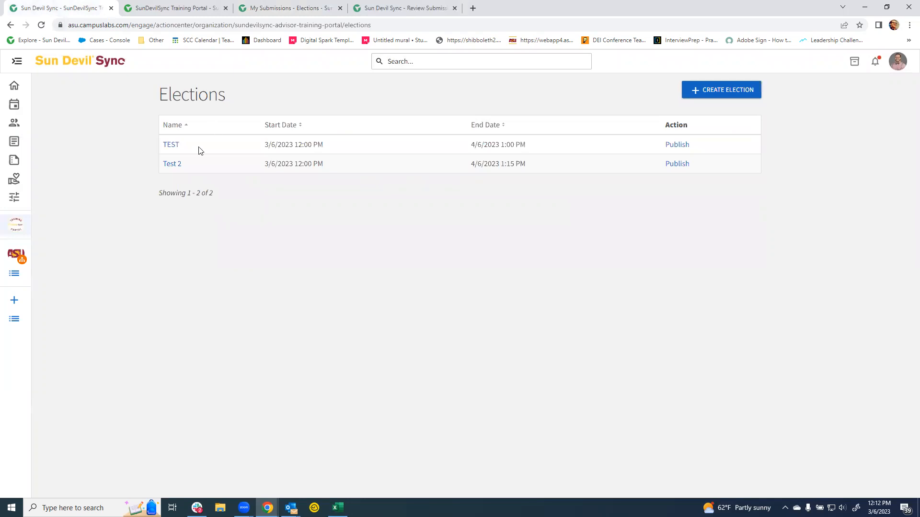
{"action": "left_click", "coordinate": [174, 164]}
{"action": "left_click", "coordinate": [290, 136]}
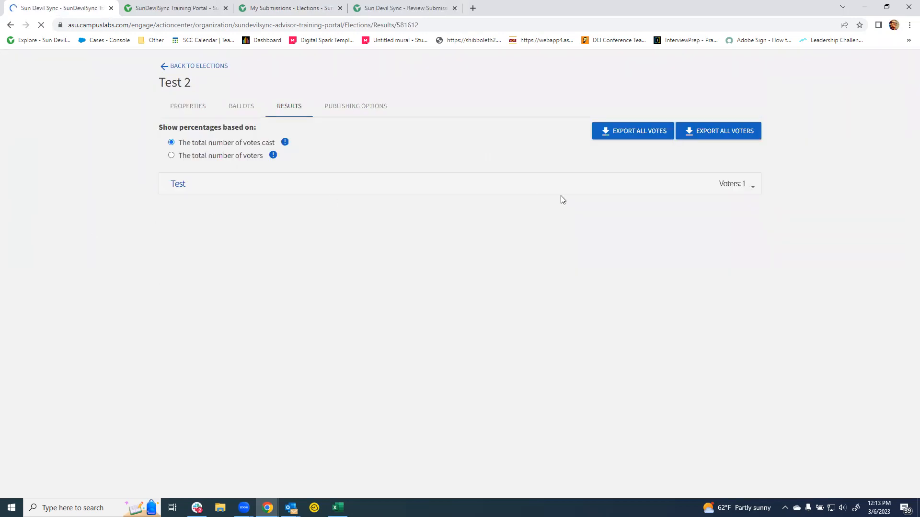
{"action": "left_click", "coordinate": [173, 215]}
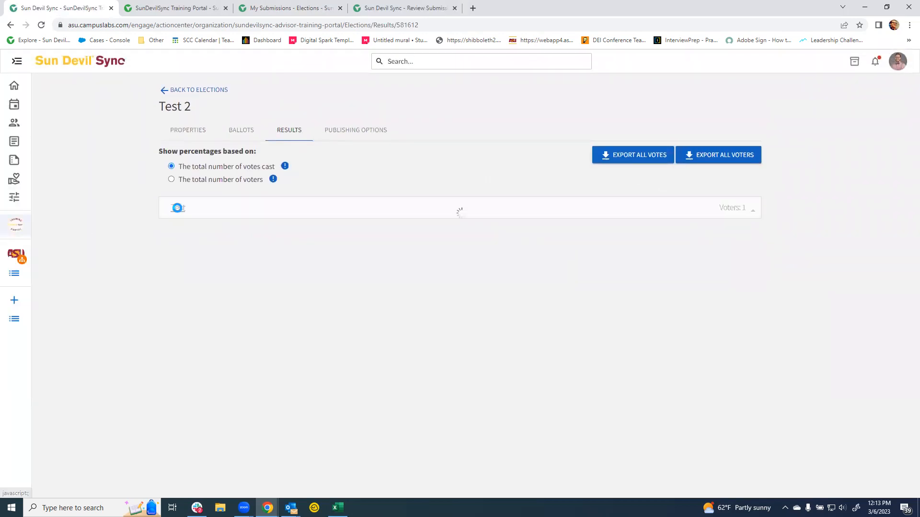
{"action": "scroll", "coordinate": [459, 213], "scroll_direction": "down", "scroll_amount": 3}
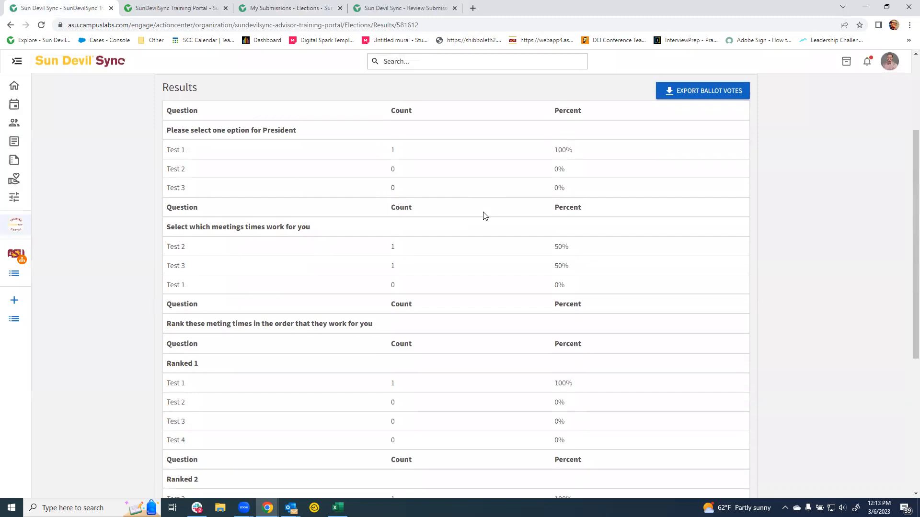
{"action": "scroll", "coordinate": [485, 215], "scroll_direction": "up", "scroll_amount": 3}
{"action": "left_click", "coordinate": [729, 203]}
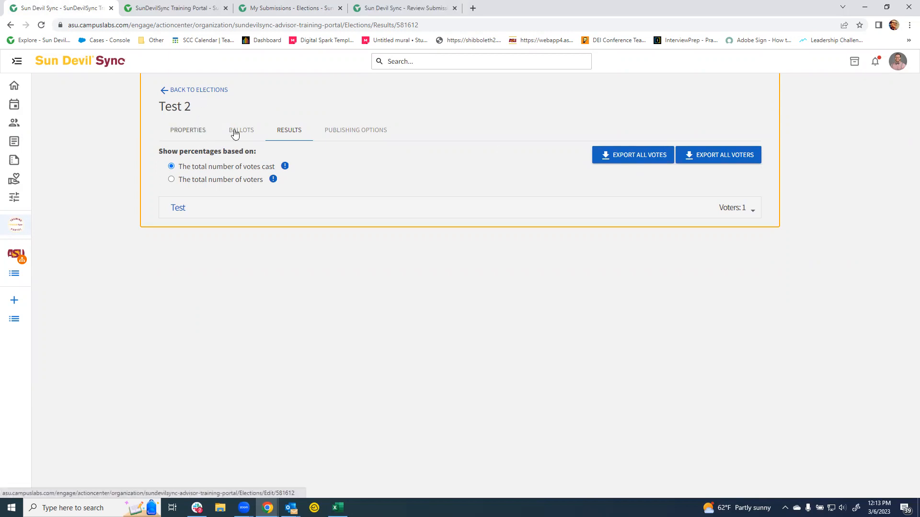
Check the Test 2 election's publishing options and select its full election link
{"action": "left_click", "coordinate": [371, 130]}
{"action": "left_click_drag", "start_coordinate": [399, 225], "coordinate": [168, 219]}
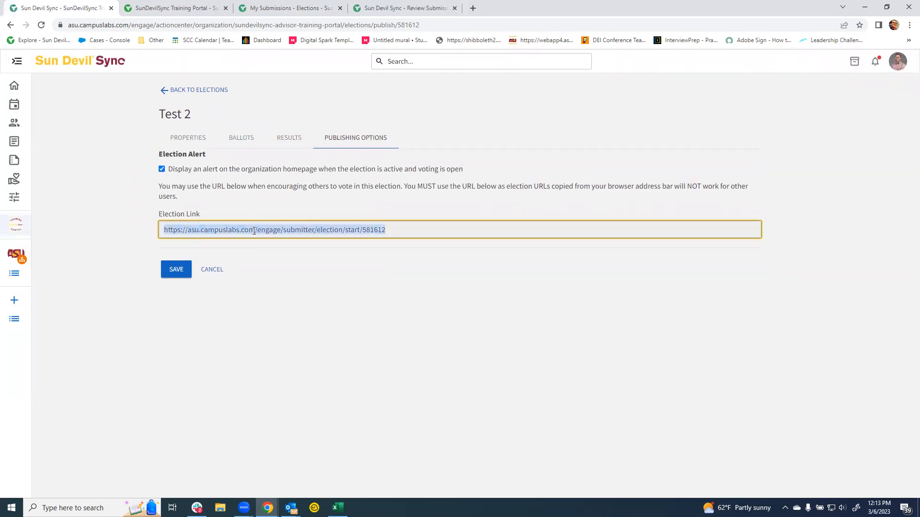
Set the Test 2 election's status to Inactive in its properties and return to the elections list
{"action": "left_click", "coordinate": [186, 138]}
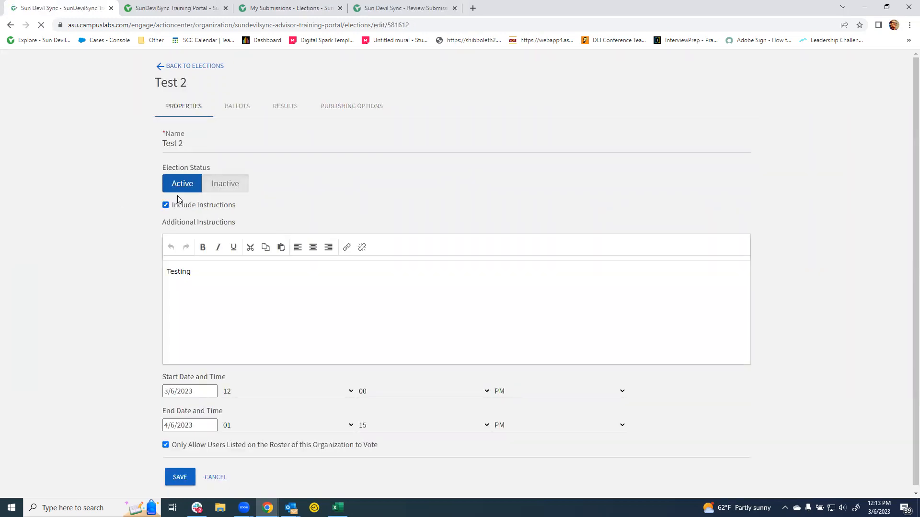
{"action": "scroll", "coordinate": [133, 220], "scroll_direction": "down", "scroll_amount": 1}
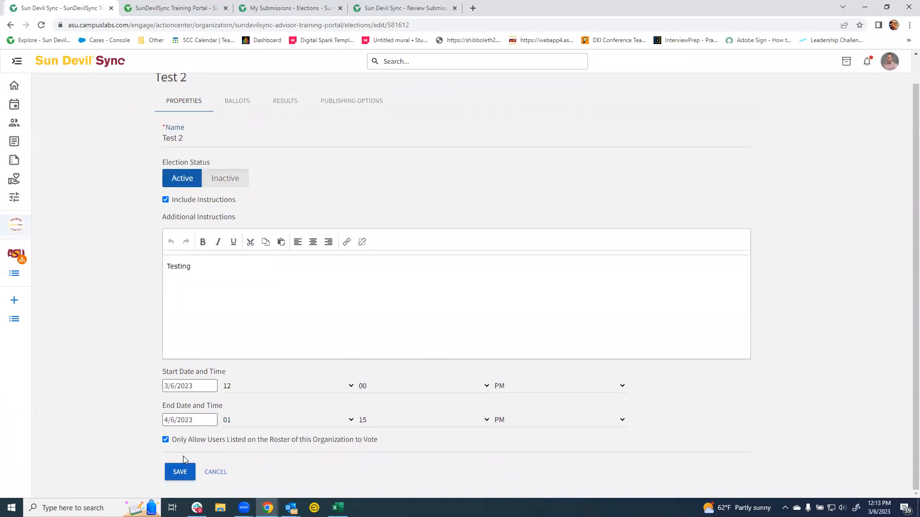
{"action": "left_click", "coordinate": [235, 182]}
{"action": "scroll", "coordinate": [236, 182], "scroll_direction": "up", "scroll_amount": 1}
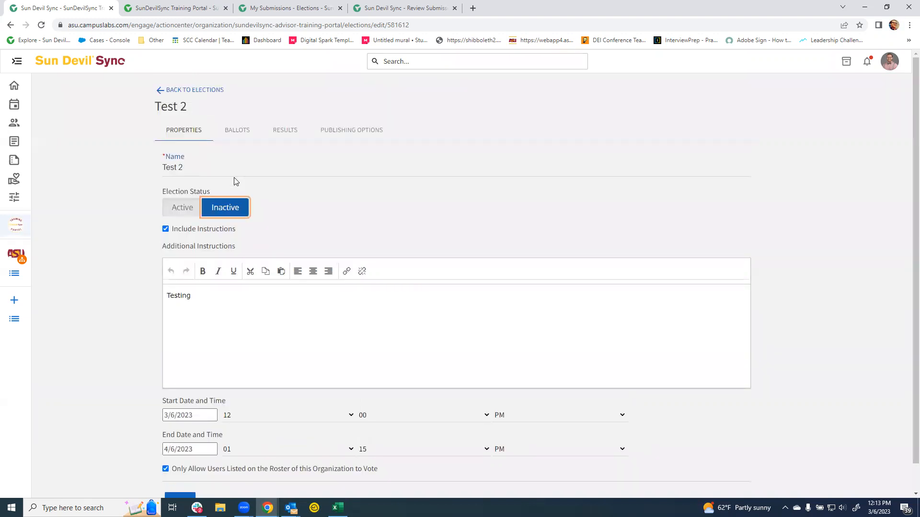
{"action": "left_click", "coordinate": [174, 95]}
{"action": "scroll", "coordinate": [124, 342], "scroll_direction": "down", "scroll_amount": 1}
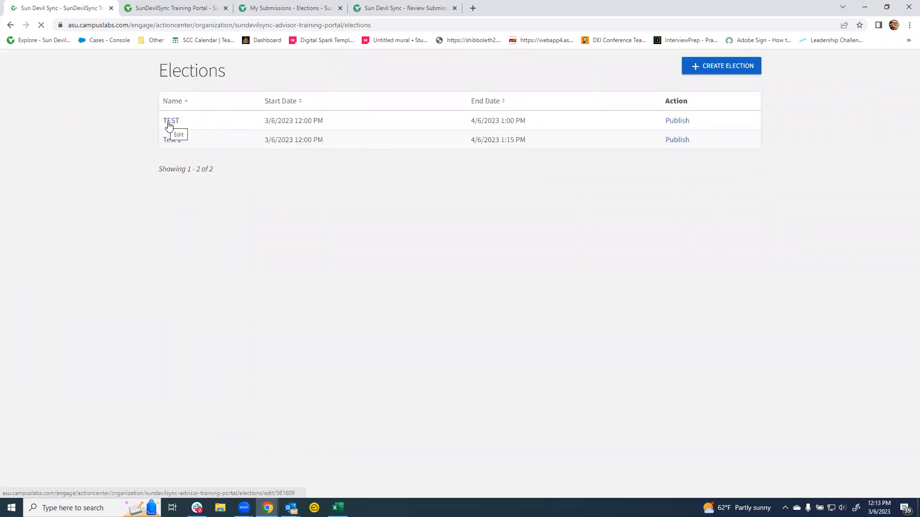
Set the TEST election's status to Inactive and save its properties
{"action": "left_click", "coordinate": [168, 123]}
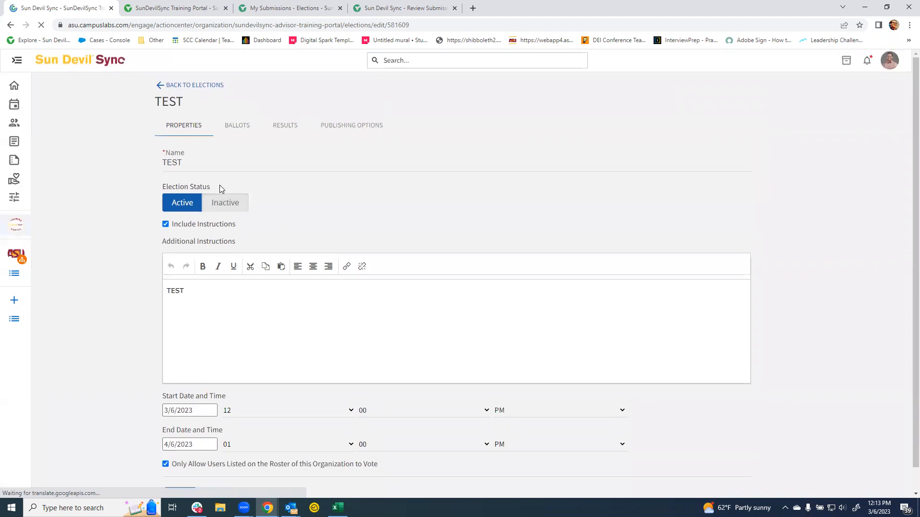
{"action": "left_click", "coordinate": [222, 208]}
{"action": "scroll", "coordinate": [194, 359], "scroll_direction": "down", "scroll_amount": 1}
{"action": "left_click", "coordinate": [180, 473]}
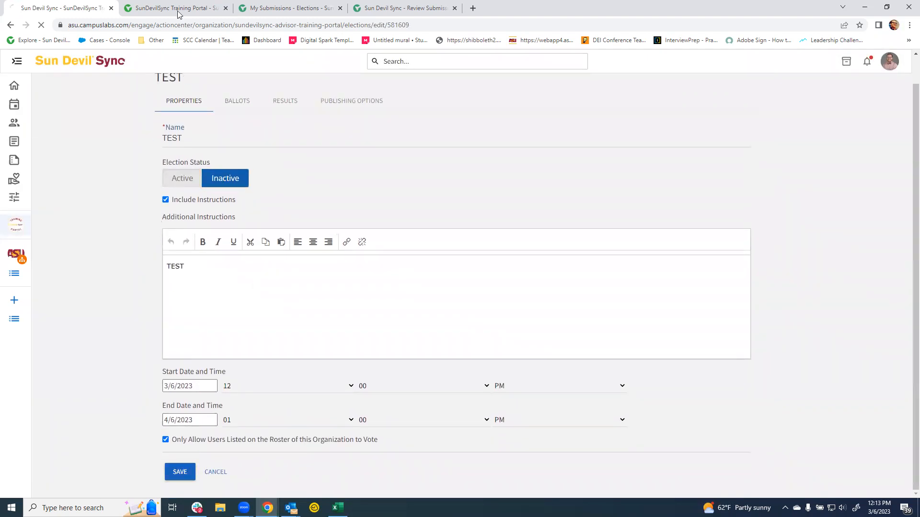
Refresh the SunDevilSync Training Portal homepage and check the area where election alerts are displayed
{"action": "left_click", "coordinate": [176, 6]}
{"action": "left_click", "coordinate": [41, 25]}
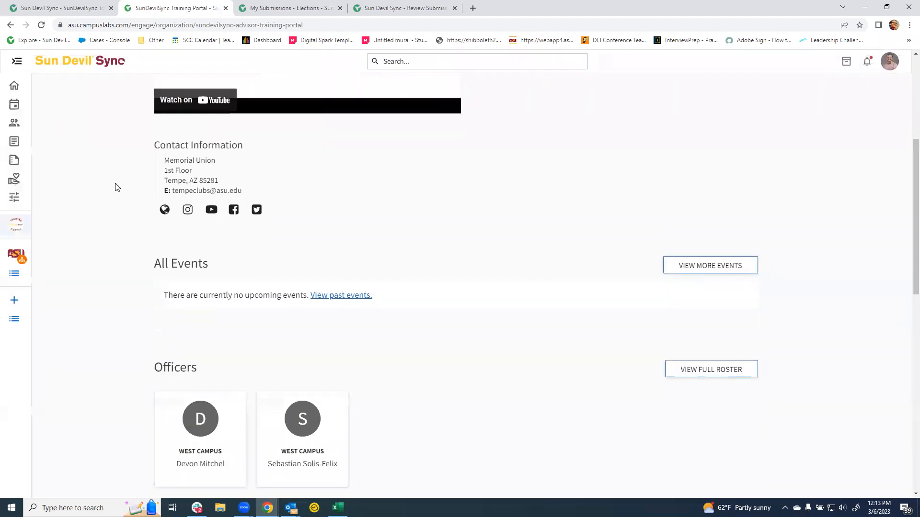
{"action": "scroll", "coordinate": [114, 191], "scroll_direction": "up", "scroll_amount": 4}
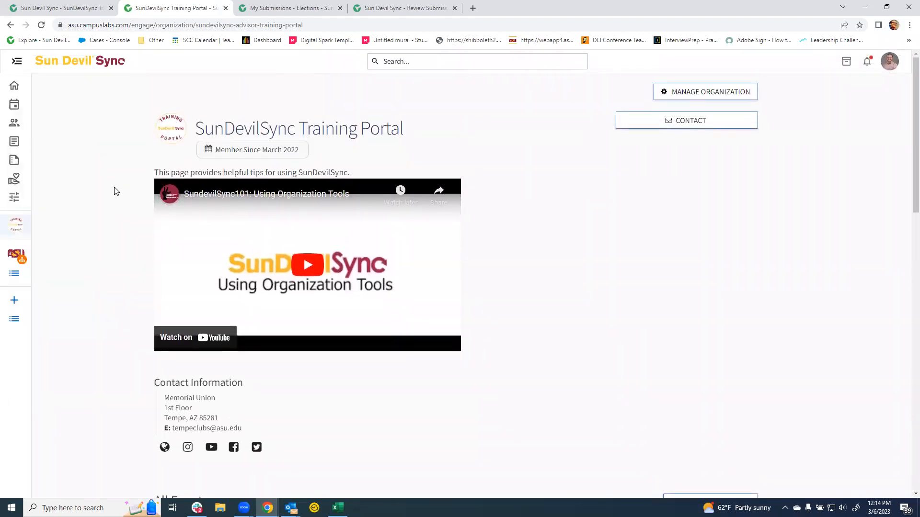